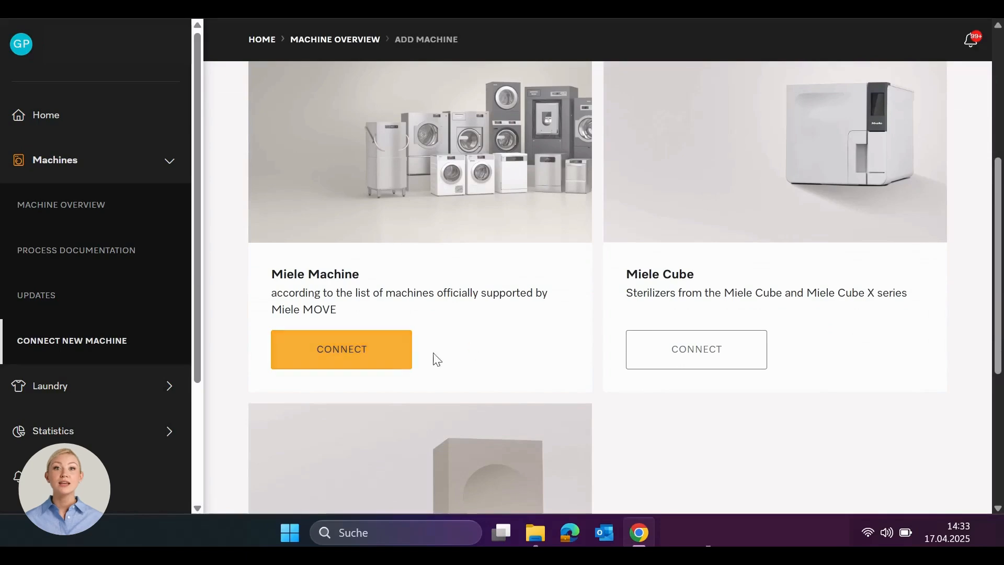
Review the available machine types and start connecting a Miele Machine from the officially supported list.
scroll(512, 335, down, 3)
scroll(512, 332, down, 1)
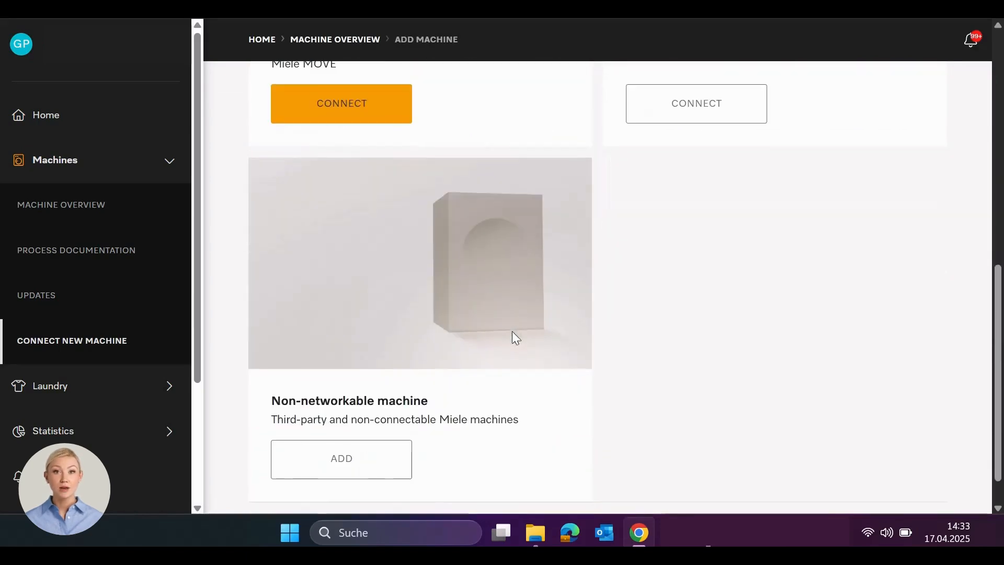
scroll(512, 332, up, 3)
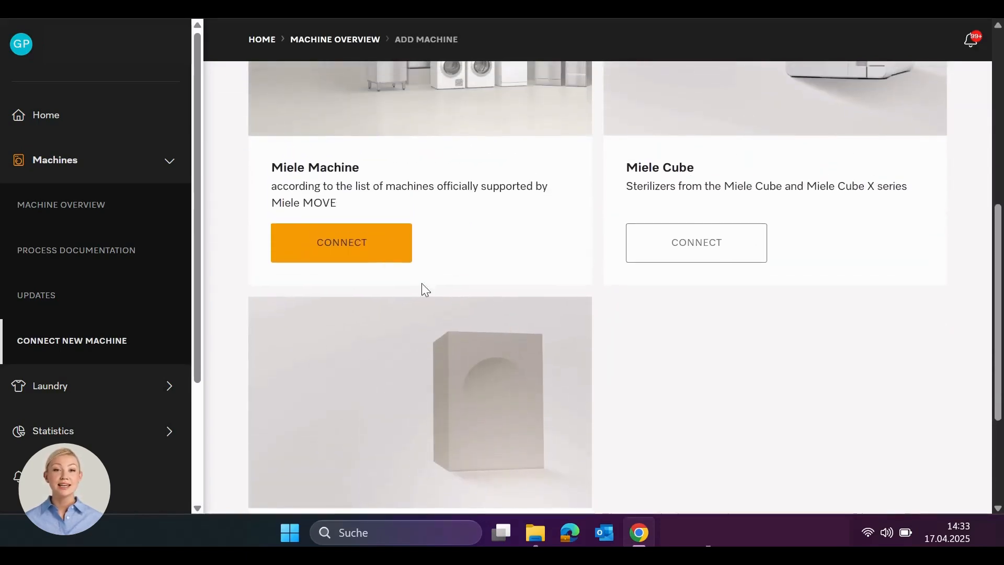
click(359, 250)
Enter serial number 161235596 for the machine and continue to the internet connection stage.
text(1)
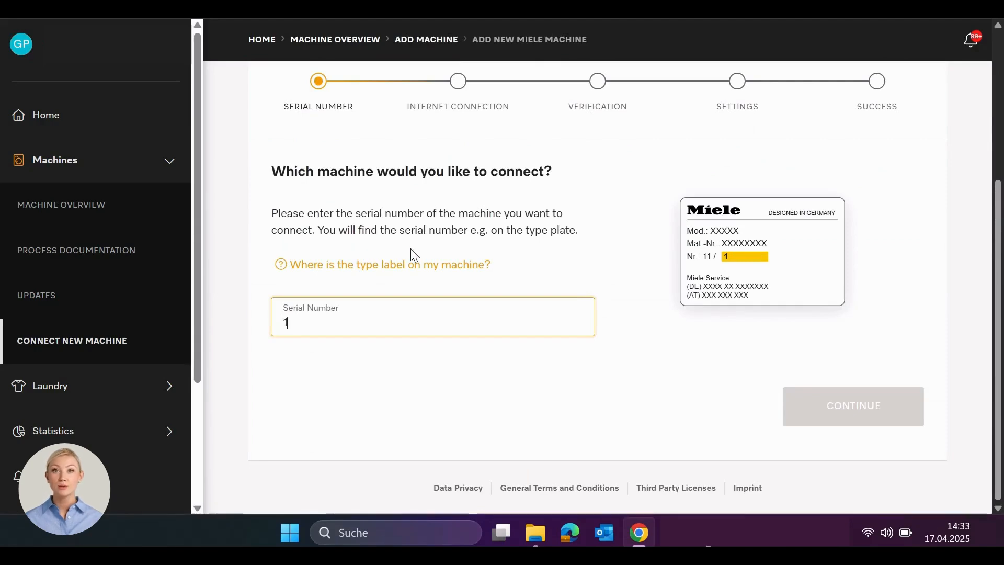
text(6123)
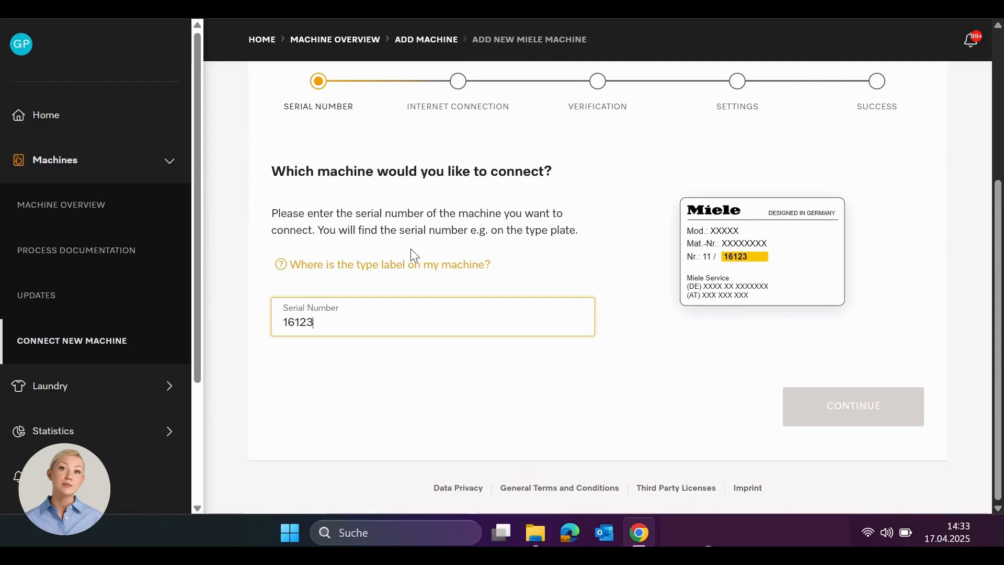
text(5596)
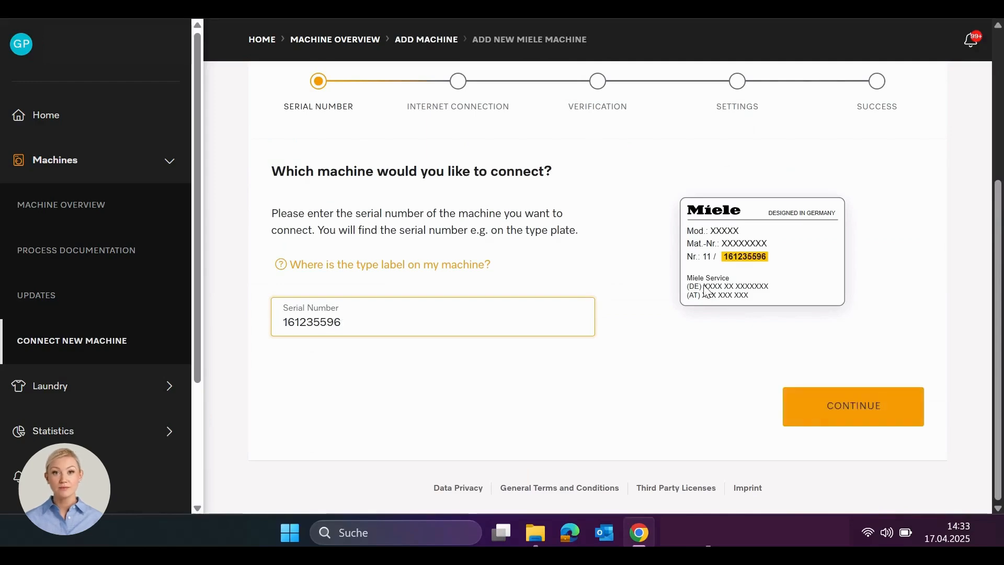
click(829, 426)
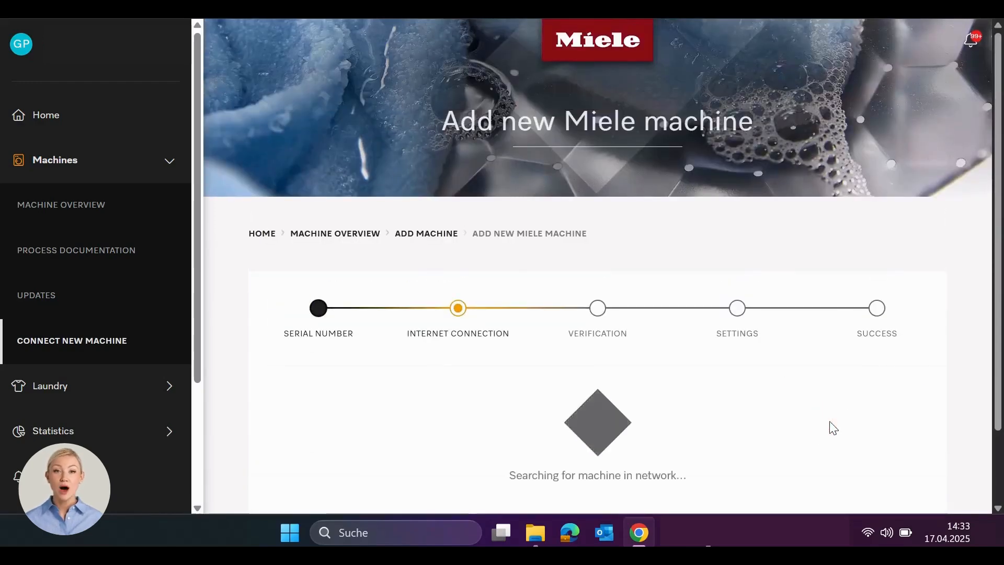
Open the help page on how to connect the machine to the internet.
scroll(832, 427, down, 2)
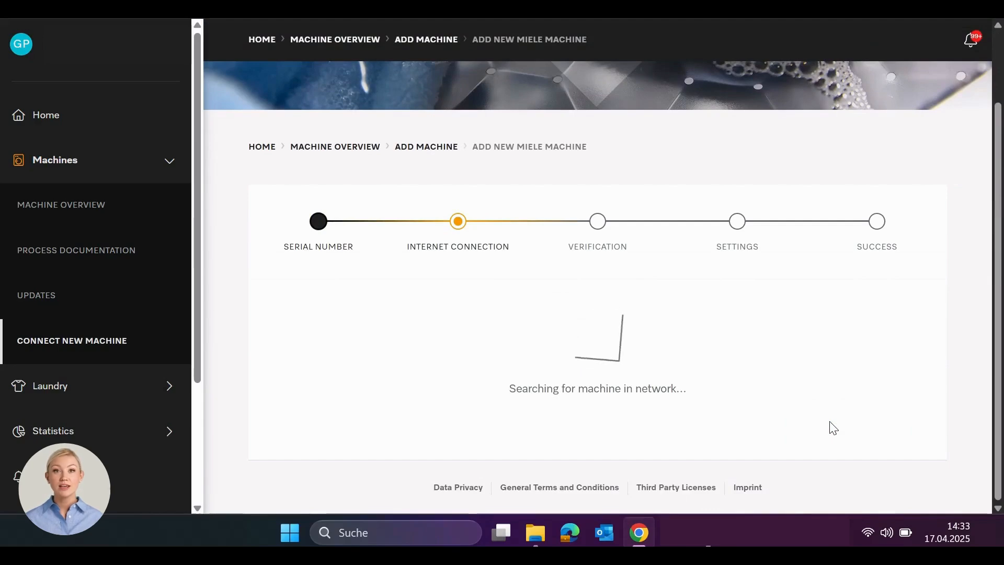
scroll(832, 428, down, 3)
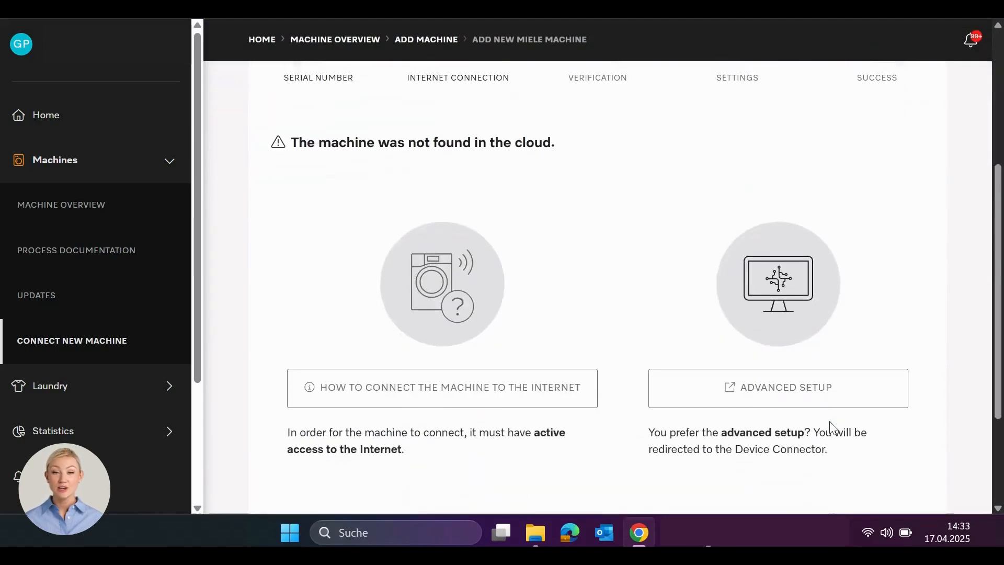
scroll(830, 421, down, 1)
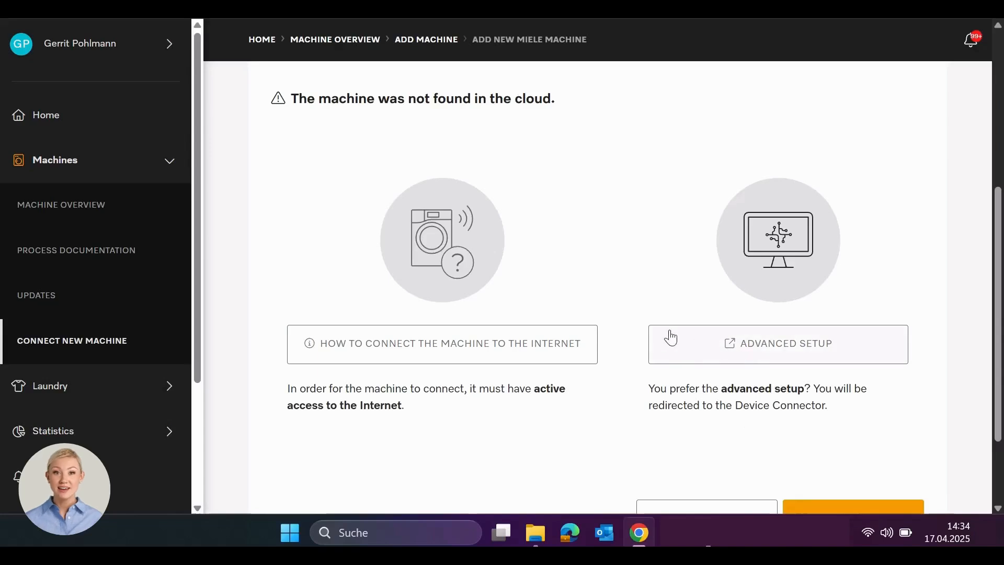
click(502, 344)
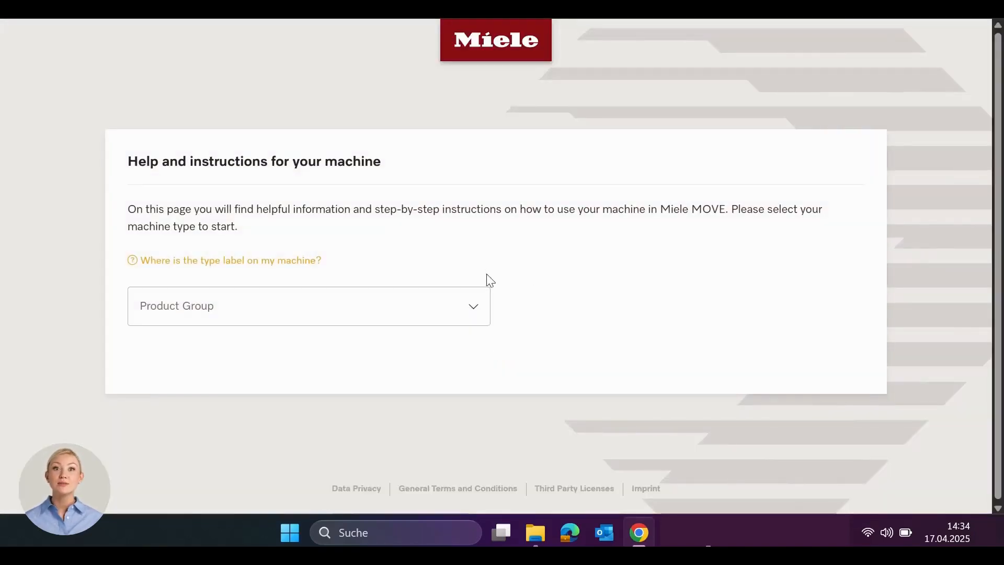
Choose Washing machine as the product group and PWM 520 as the model for the help instructions.
click(469, 311)
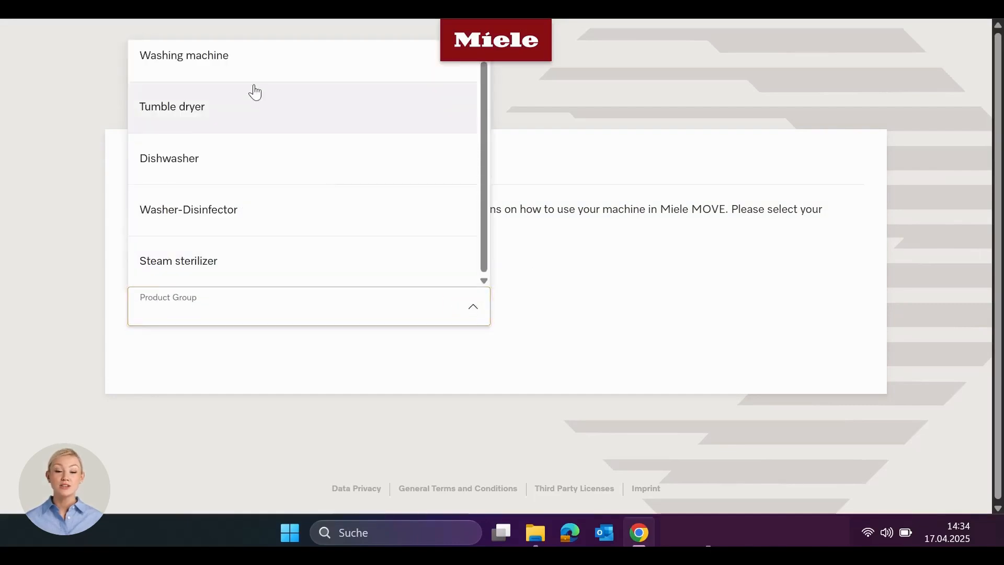
click(191, 73)
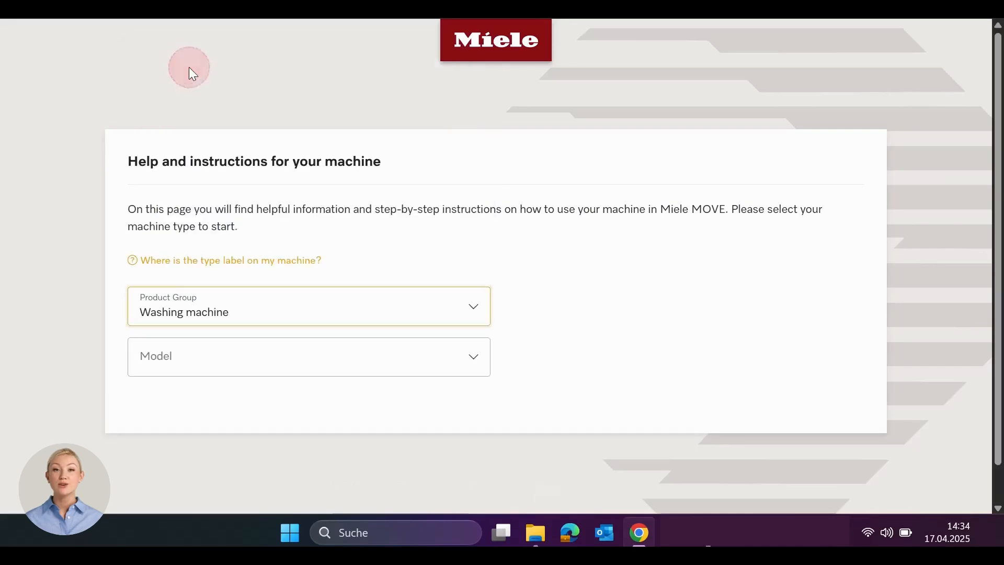
click(464, 373)
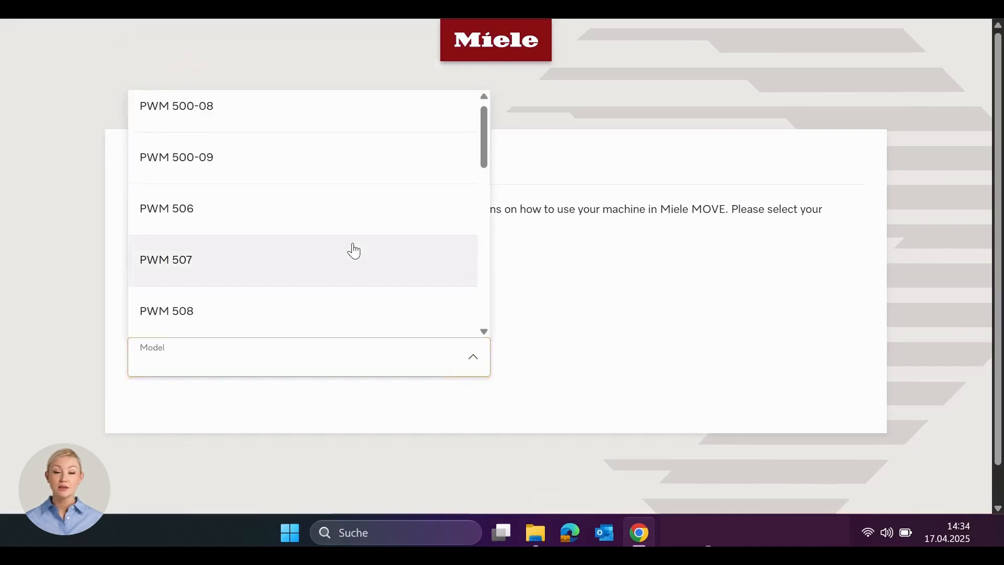
scroll(354, 251, down, 5)
click(308, 281)
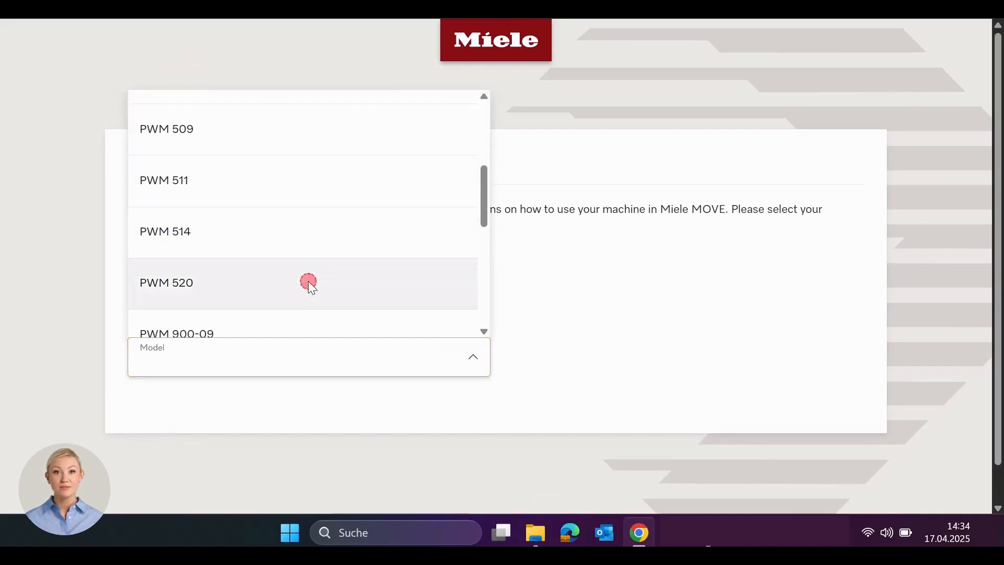
Read the recommended instructions for connecting the machine to the internet via LAN, and collapse them.
scroll(574, 315, down, 4)
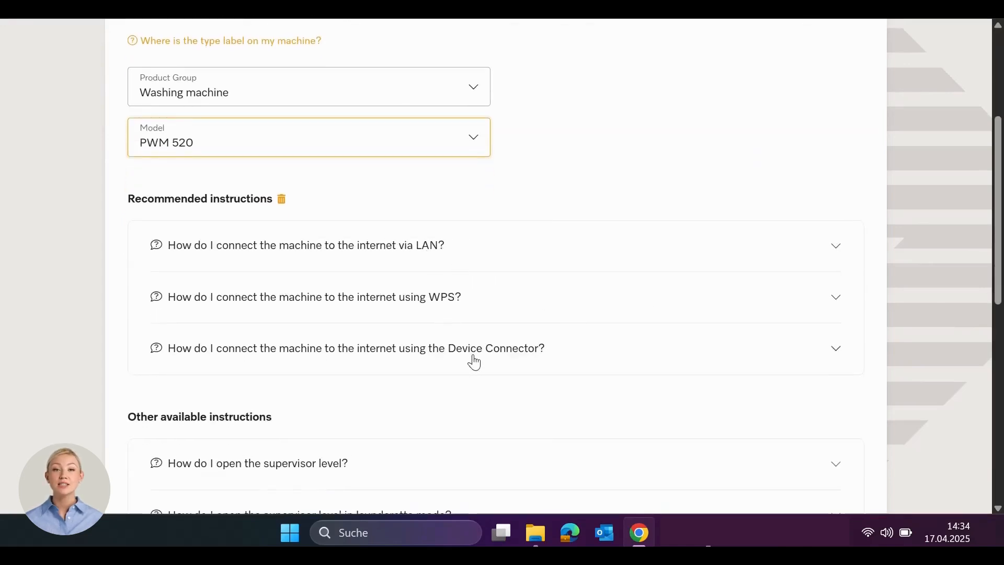
click(837, 246)
scroll(722, 276, down, 3)
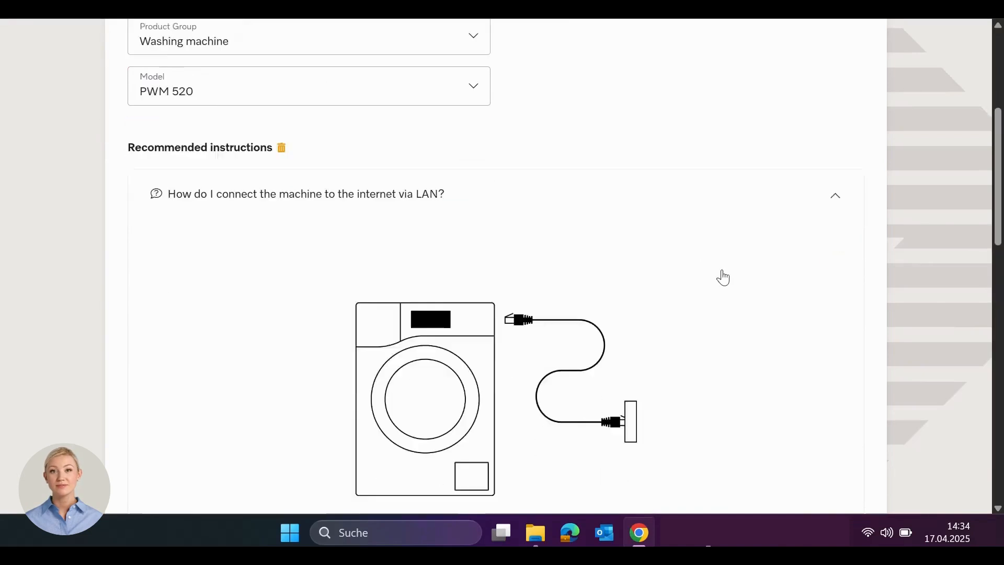
scroll(722, 276, down, 2)
scroll(722, 275, up, 2)
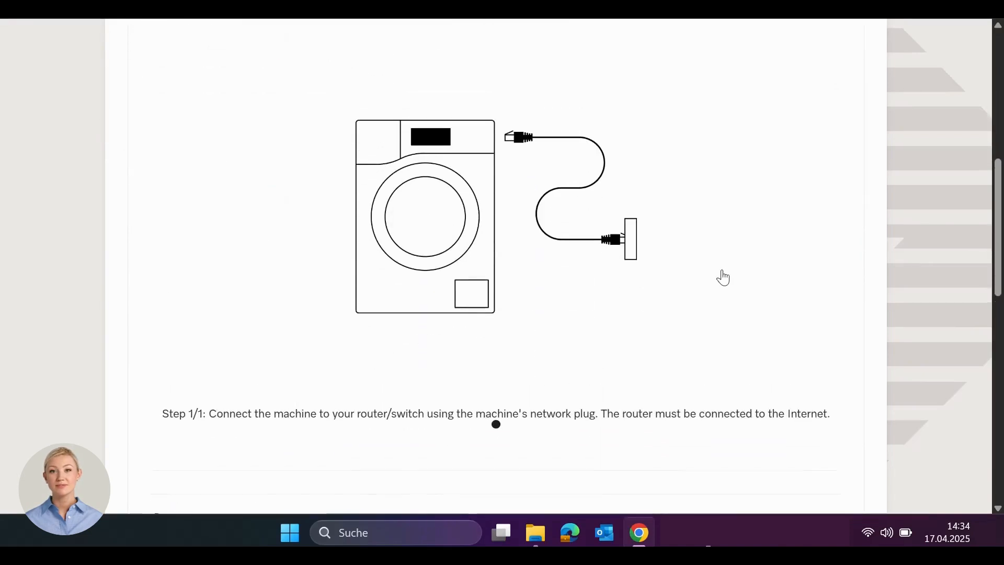
click(835, 98)
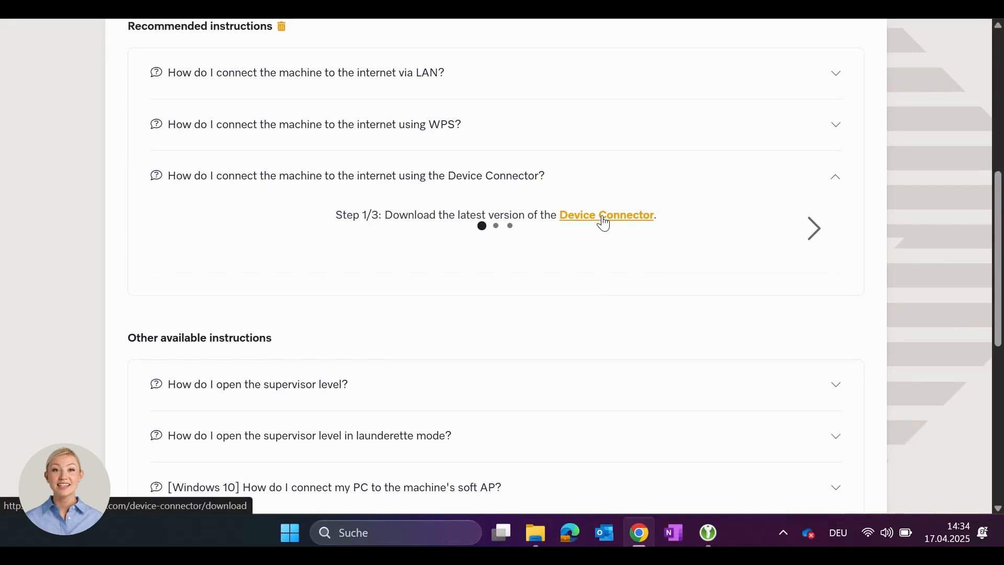
Go through the three-step instructions for connecting via the Device Connector and return to the machine setup page.
click(812, 230)
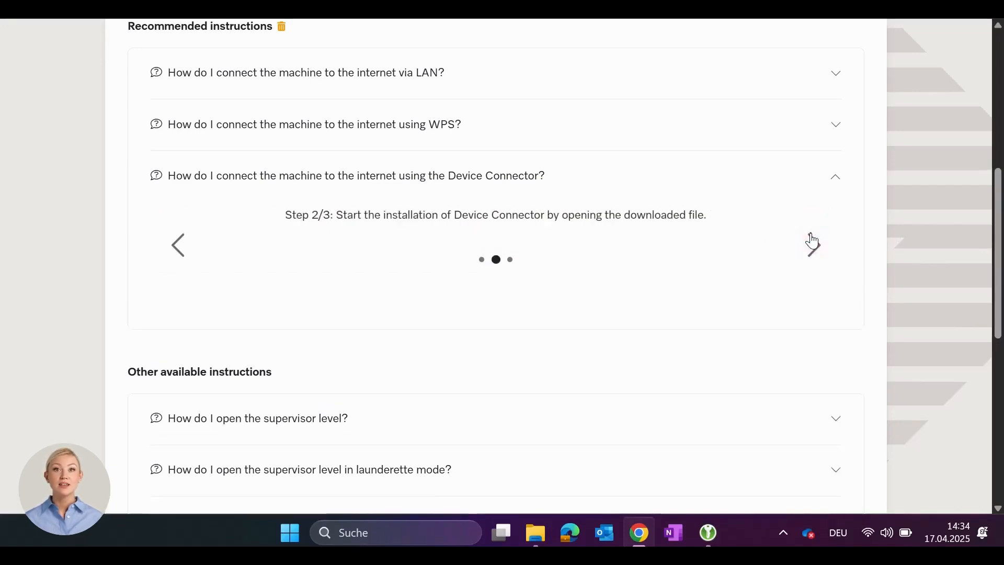
click(812, 242)
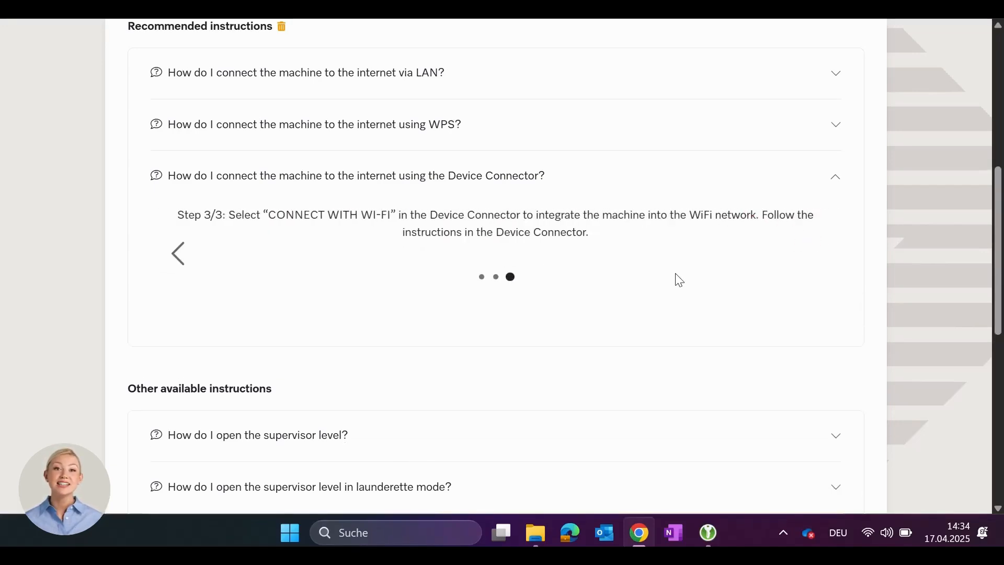
scroll(679, 280, up, 8)
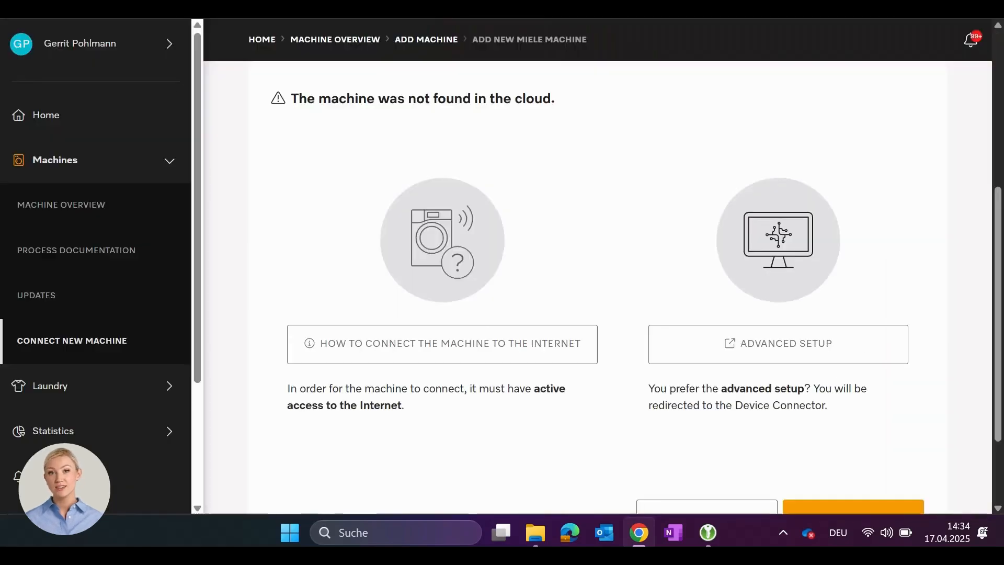
Start the advanced setup, view the operating-system choices for the Device Connector download, and open the Device Connector.
click(804, 348)
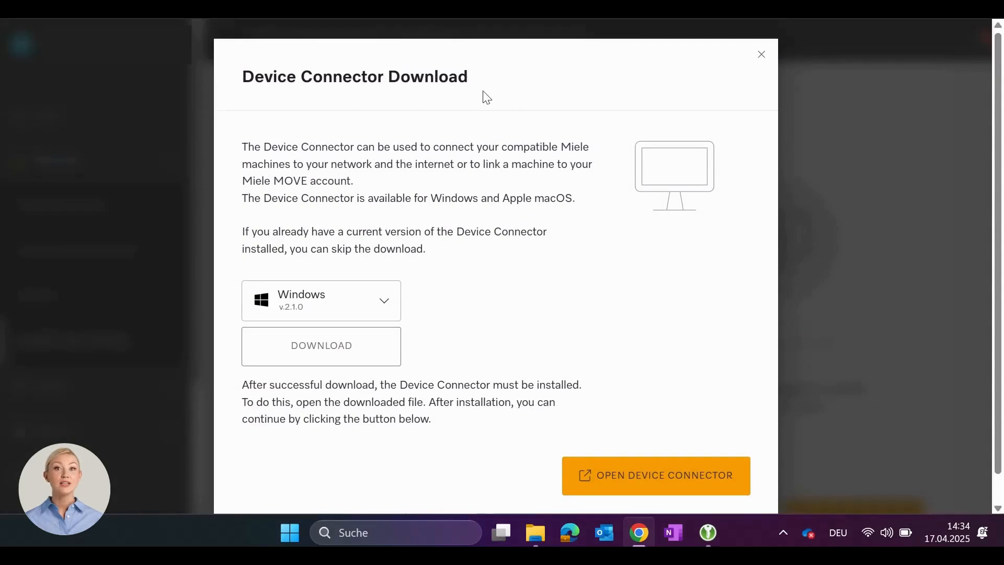
click(385, 301)
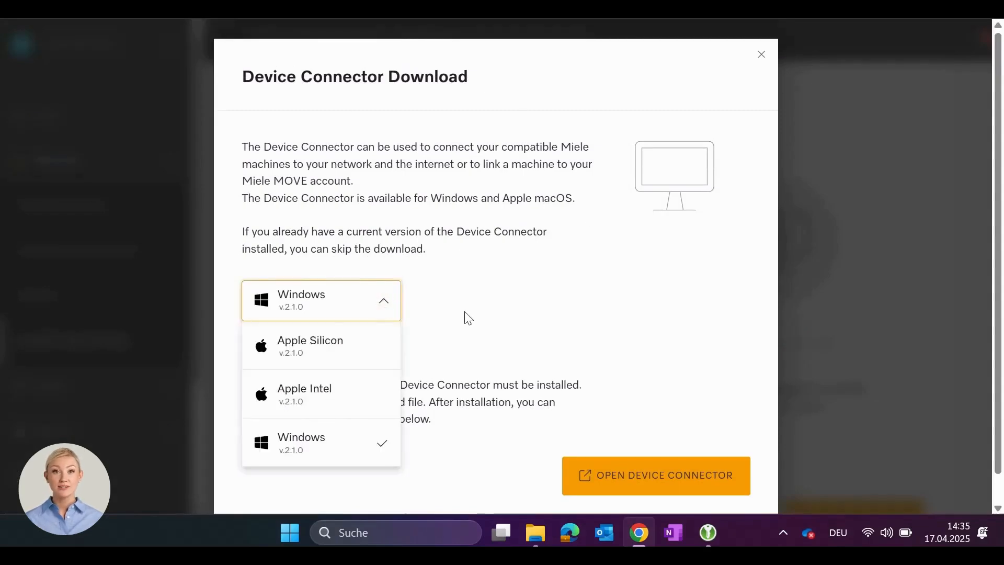
scroll(466, 319, down, 1)
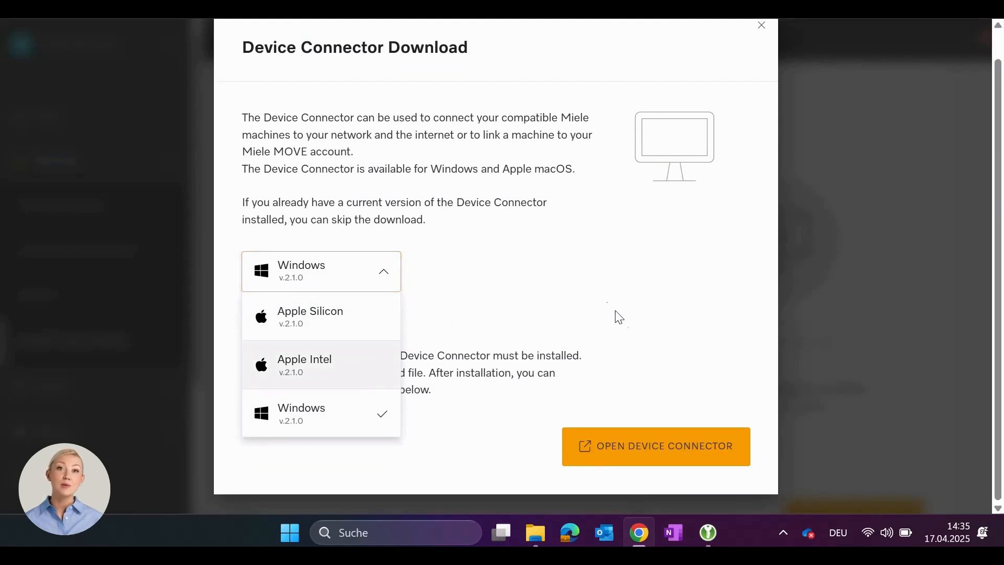
click(647, 452)
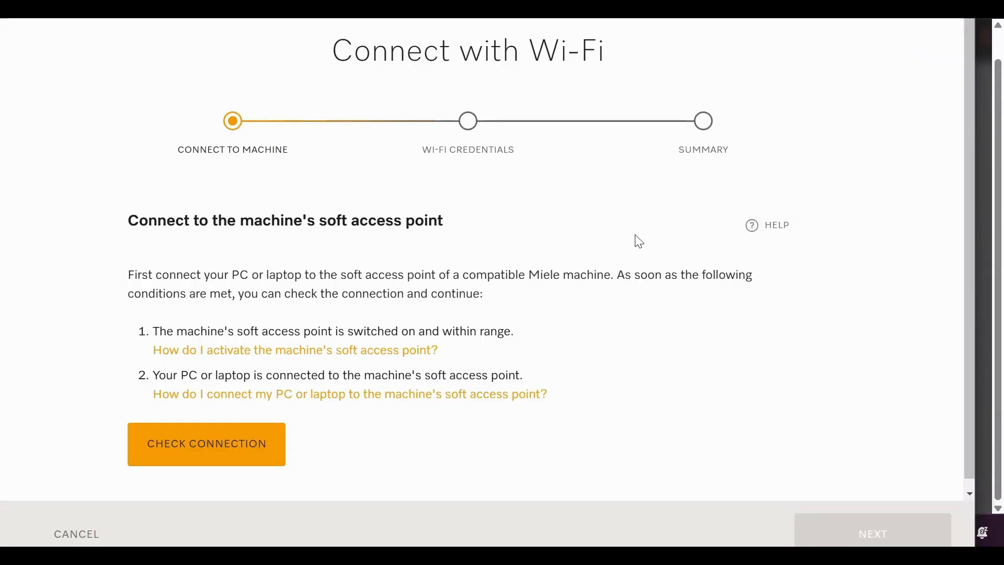
Open the help on activating the machine's soft access point and expand the instructions for opening the Soft Access Point.
scroll(639, 241, down, 1)
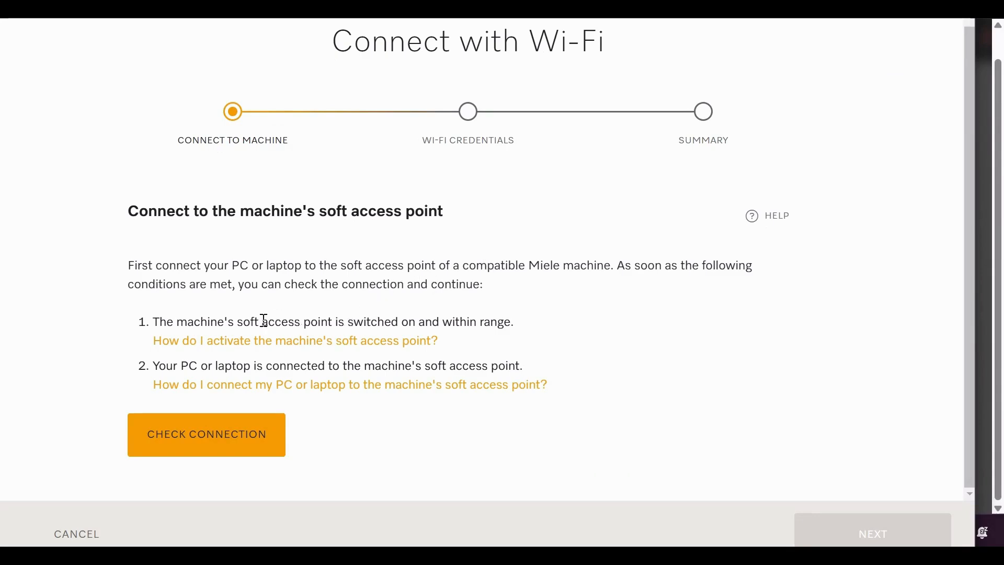
click(202, 343)
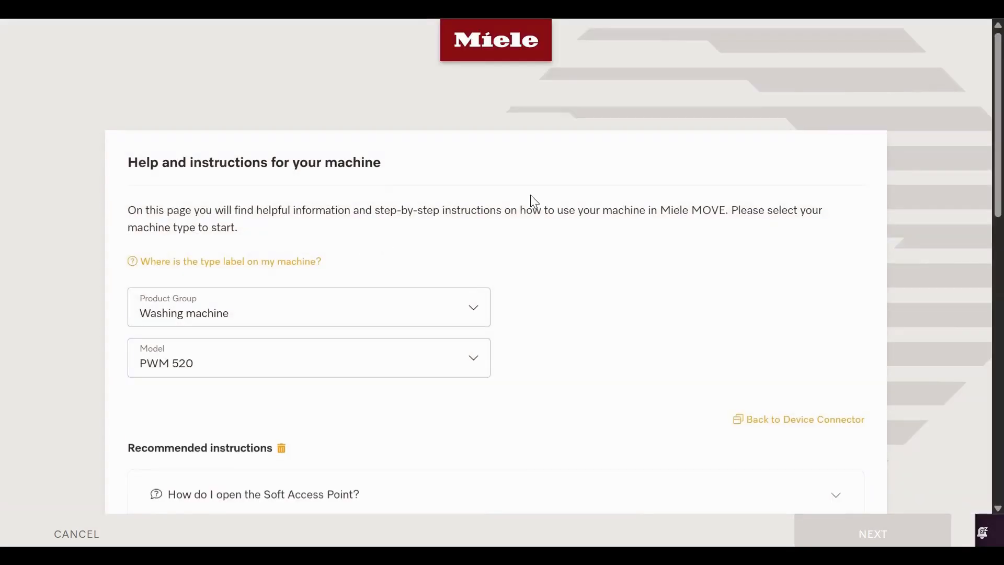
scroll(558, 279, down, 3)
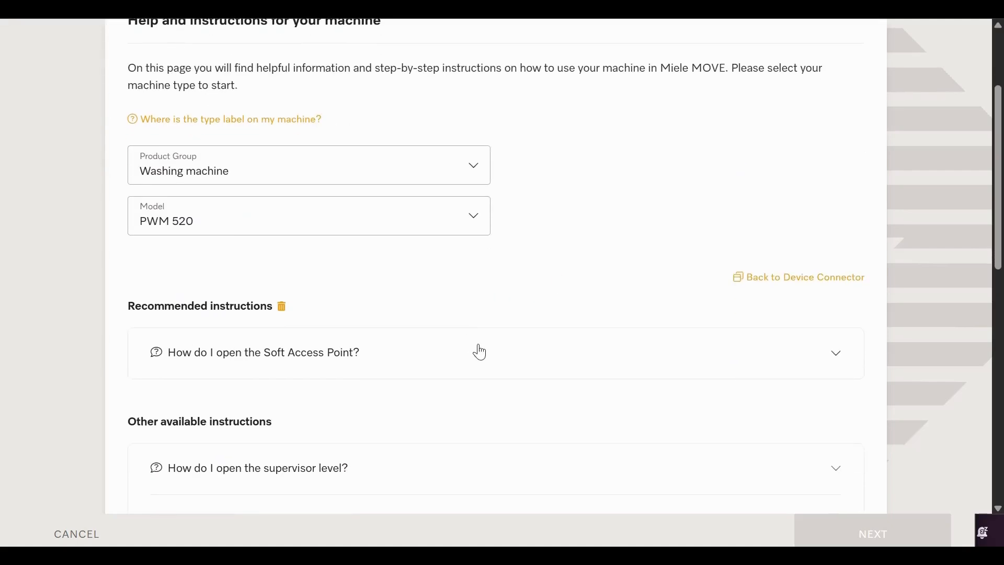
click(693, 357)
scroll(713, 361, down, 4)
scroll(716, 362, down, 2)
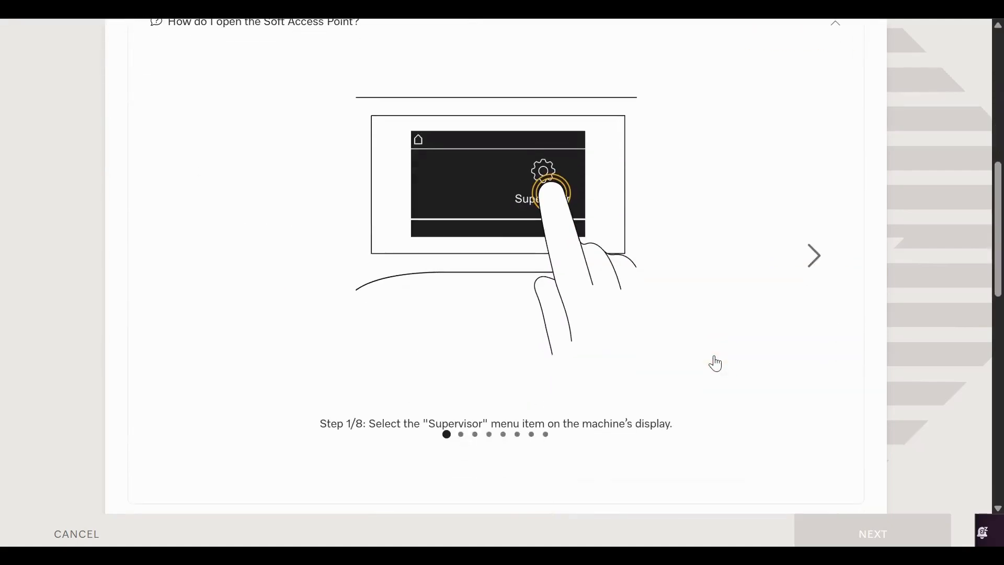
Go through the eight-step instructions for opening the Soft Access Point and return to the Device Connector.
click(815, 261)
scroll(815, 262, down, 1)
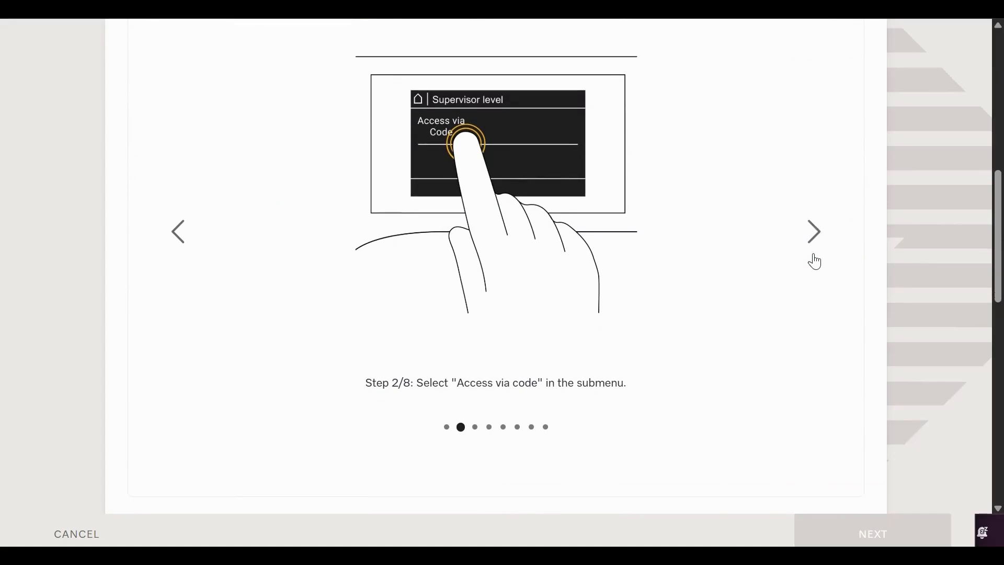
click(817, 230)
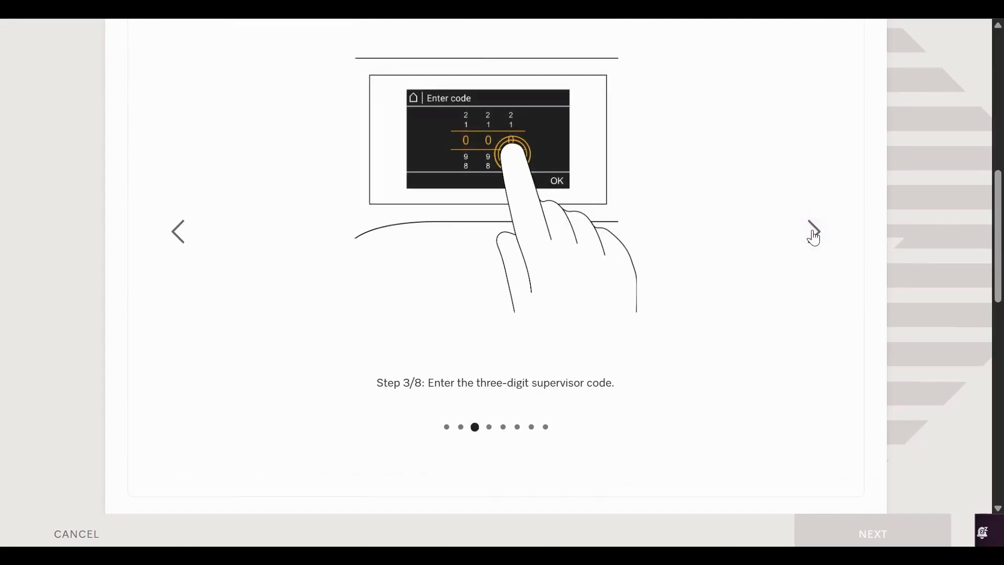
click(813, 232)
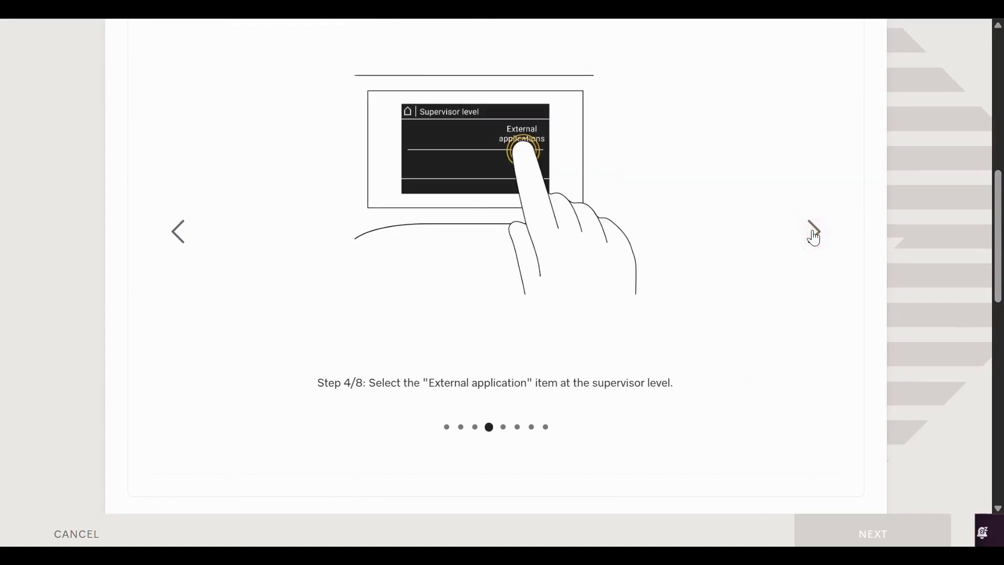
click(814, 232)
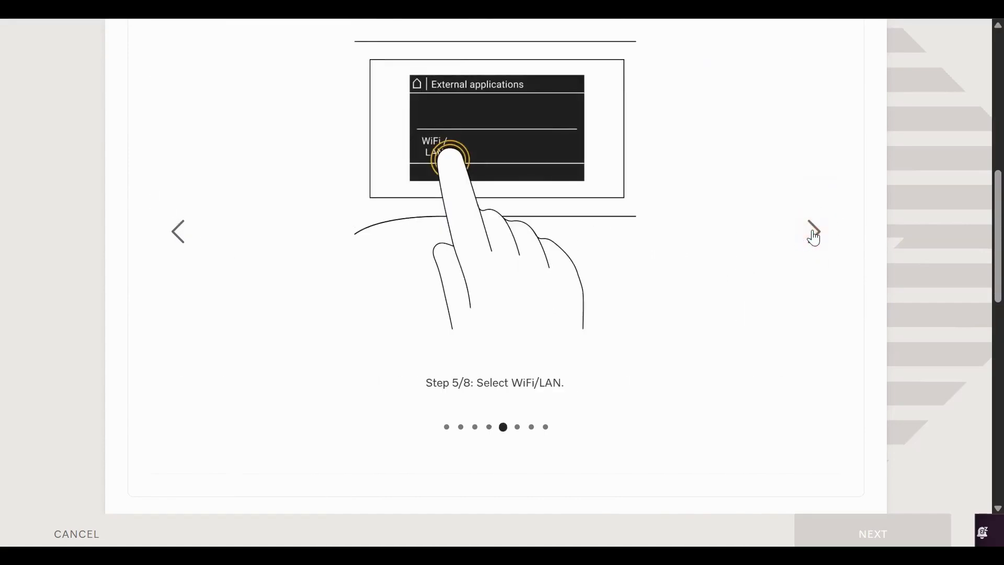
click(814, 233)
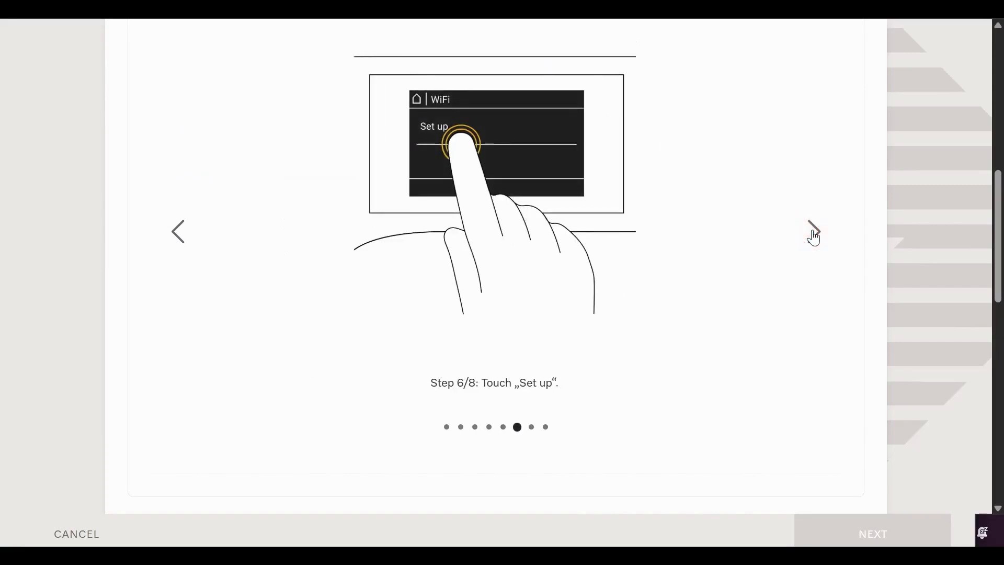
click(814, 233)
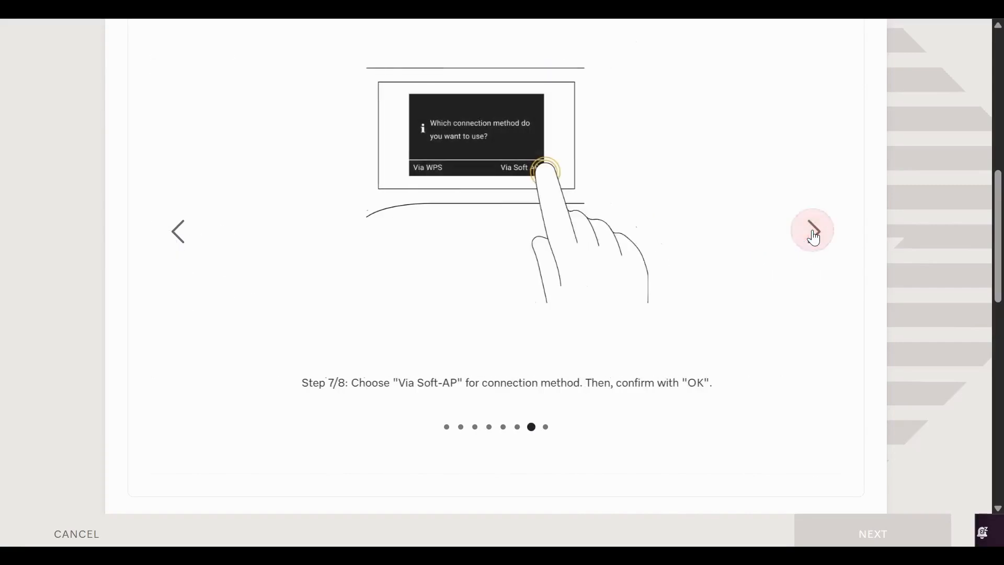
click(814, 232)
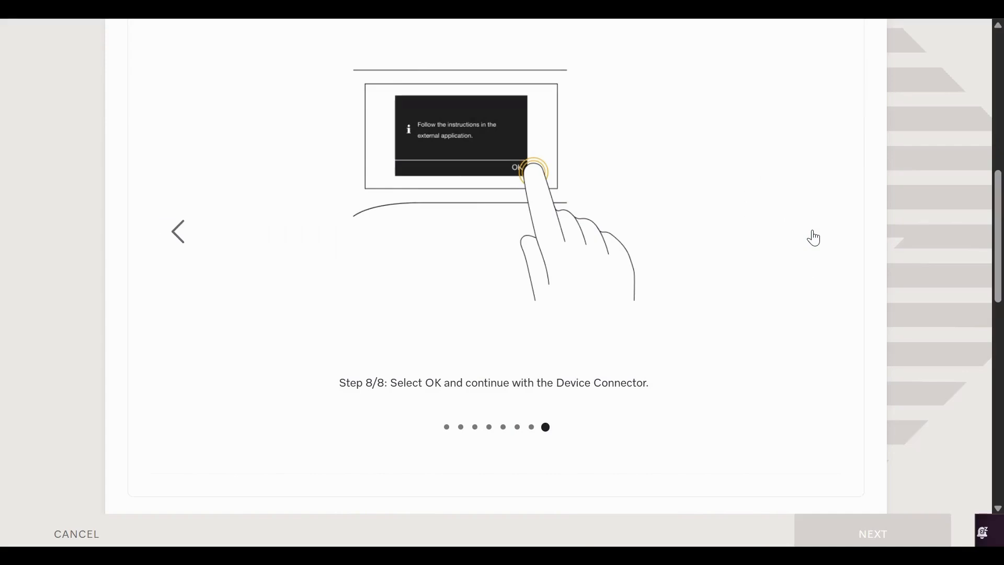
scroll(817, 273, up, 9)
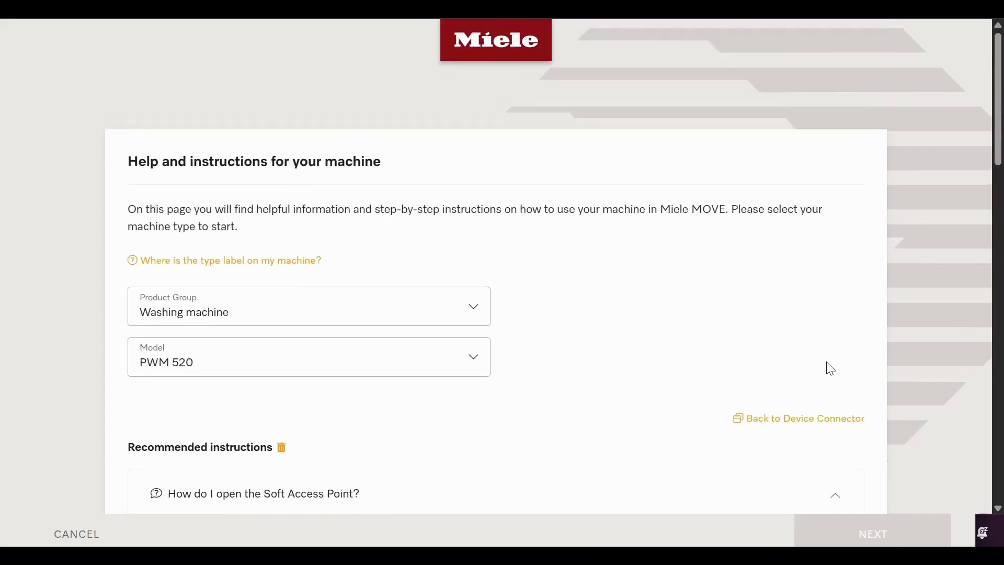
click(808, 426)
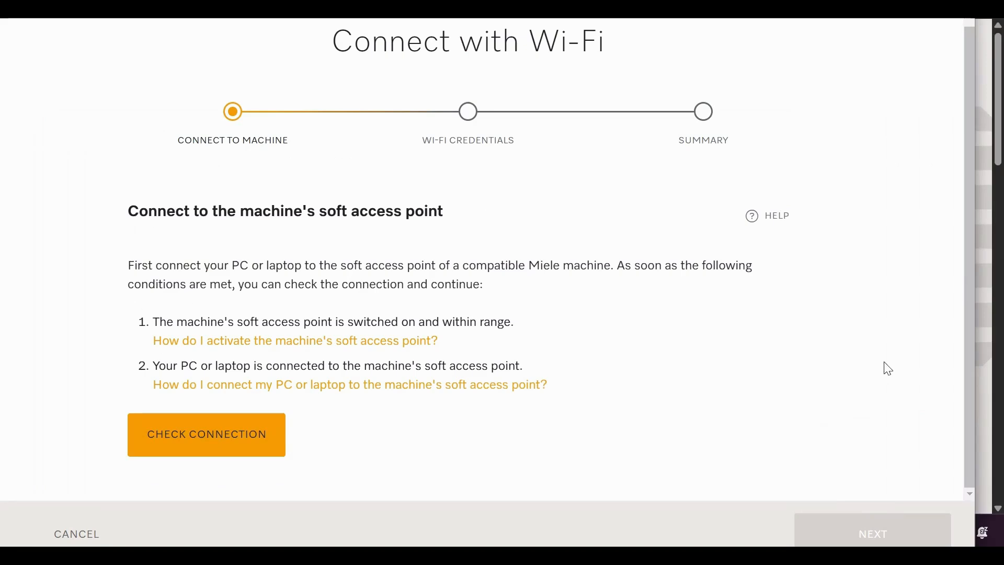
Open the help on connecting the PC to the machine's soft access point and go through the five-step Windows 11 instructions.
click(472, 386)
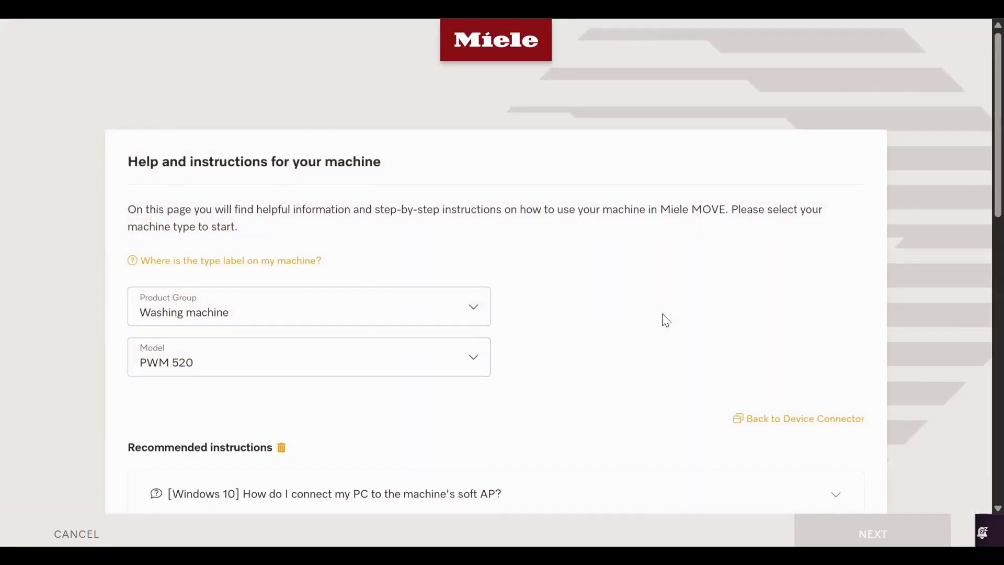
scroll(702, 328, down, 4)
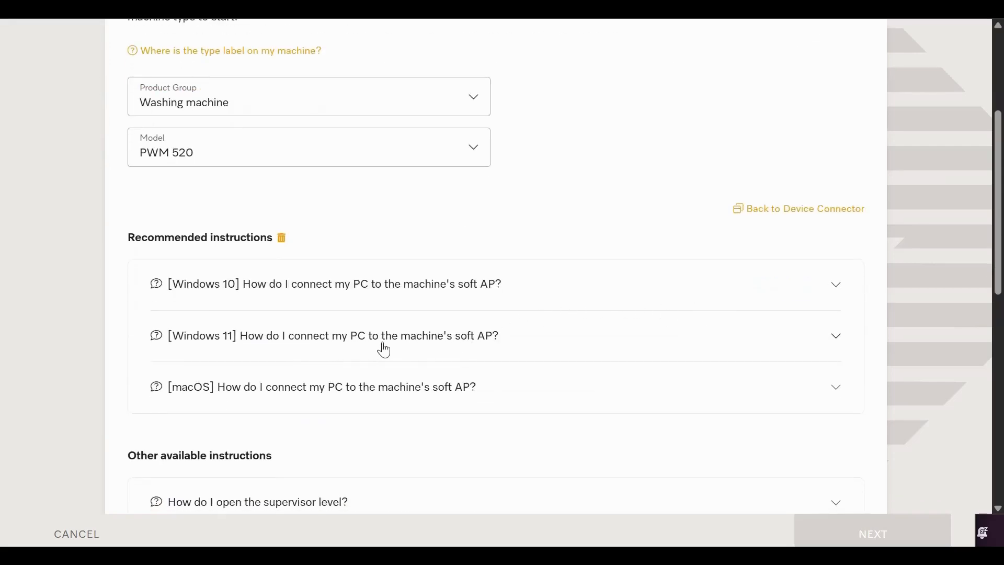
click(839, 337)
scroll(768, 380, down, 4)
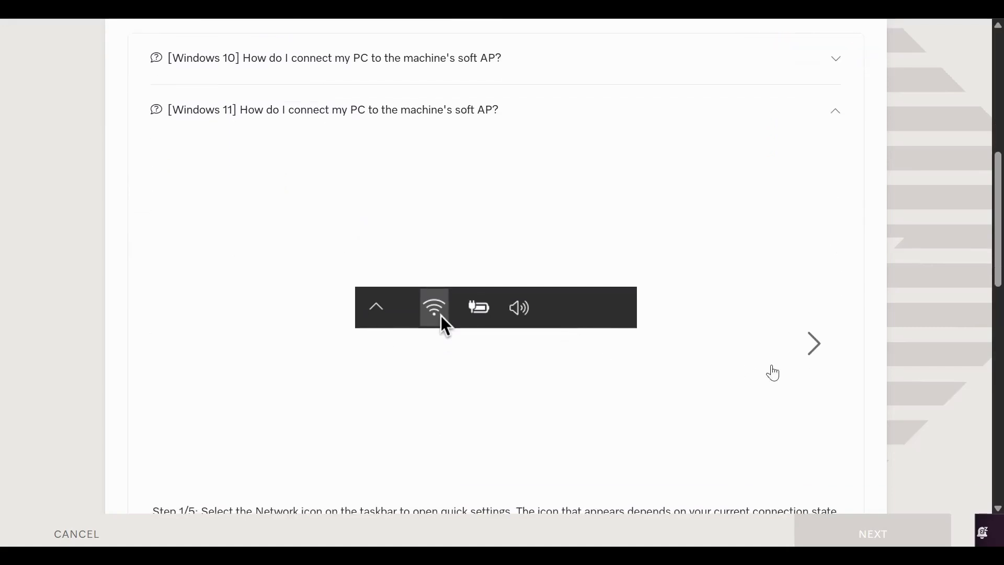
click(814, 353)
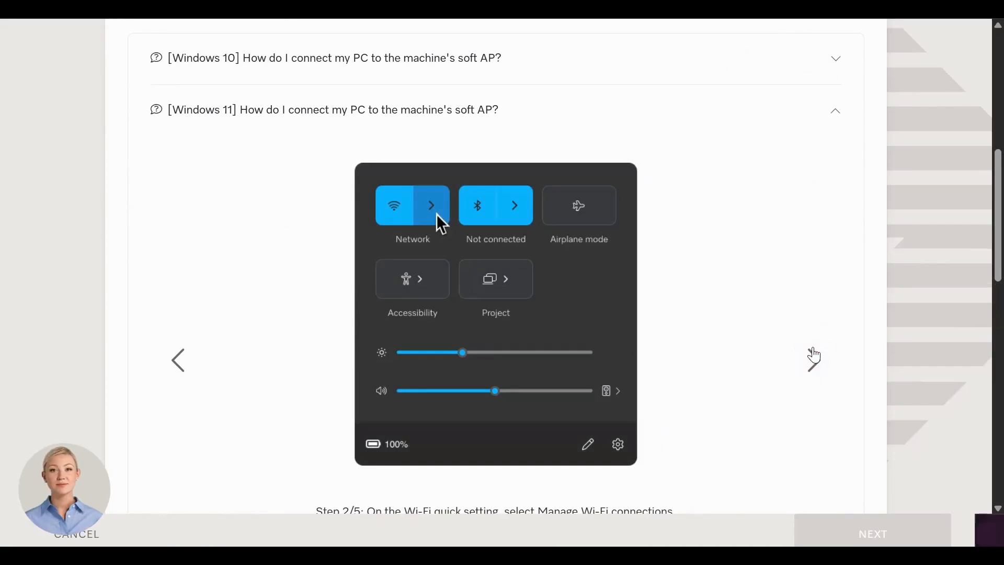
click(814, 354)
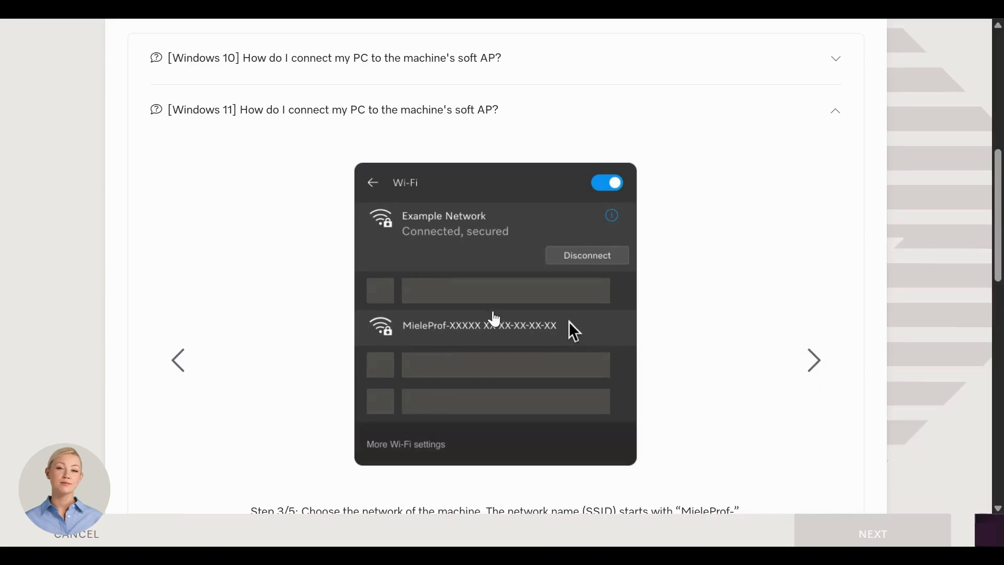
click(813, 361)
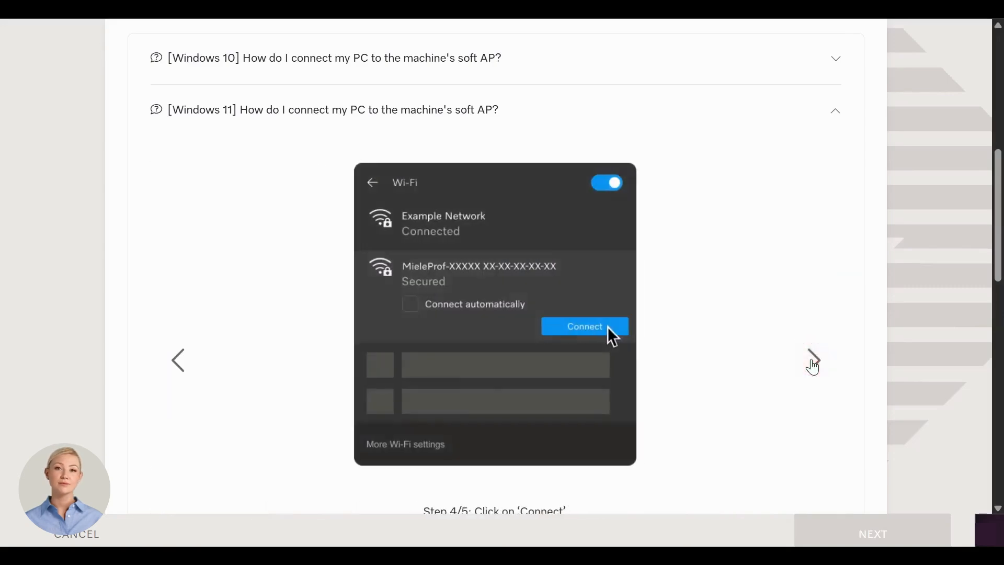
click(813, 364)
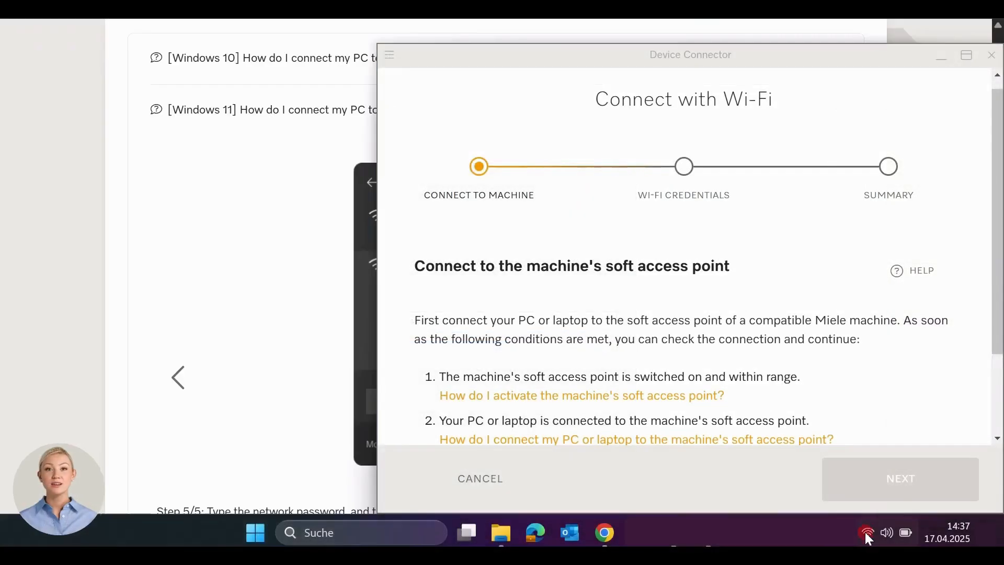
Connect the PC to the MieleProf-PWM520 P-43-DD-68 Wi-Fi network and check the machine connection in the Device Connector.
click(865, 532)
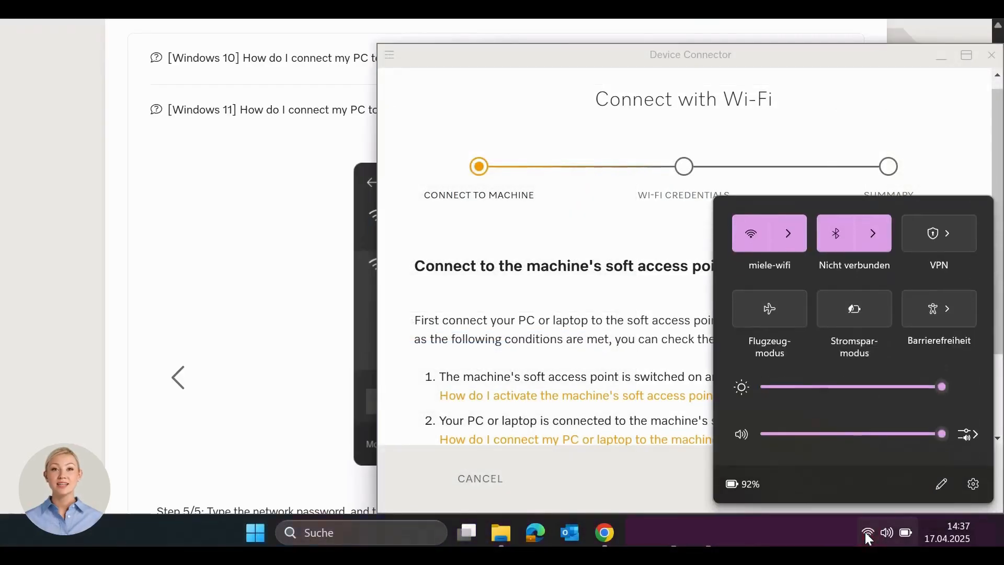
click(784, 236)
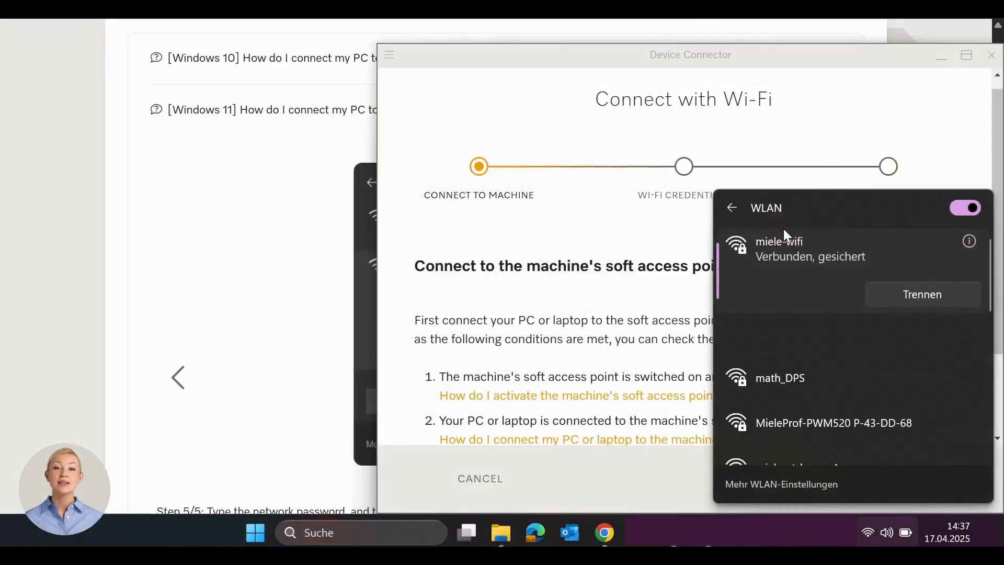
scroll(846, 371, down, 2)
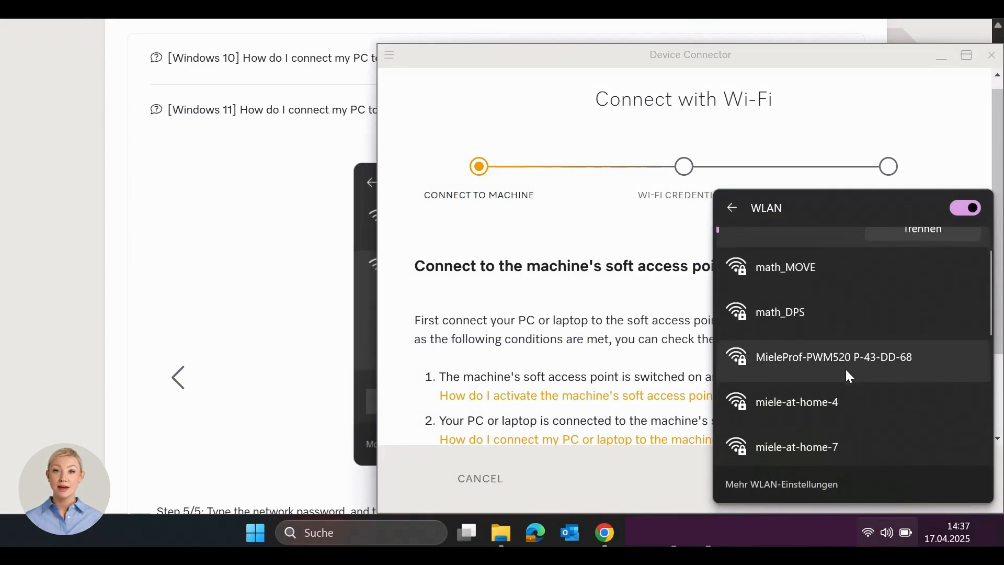
click(819, 362)
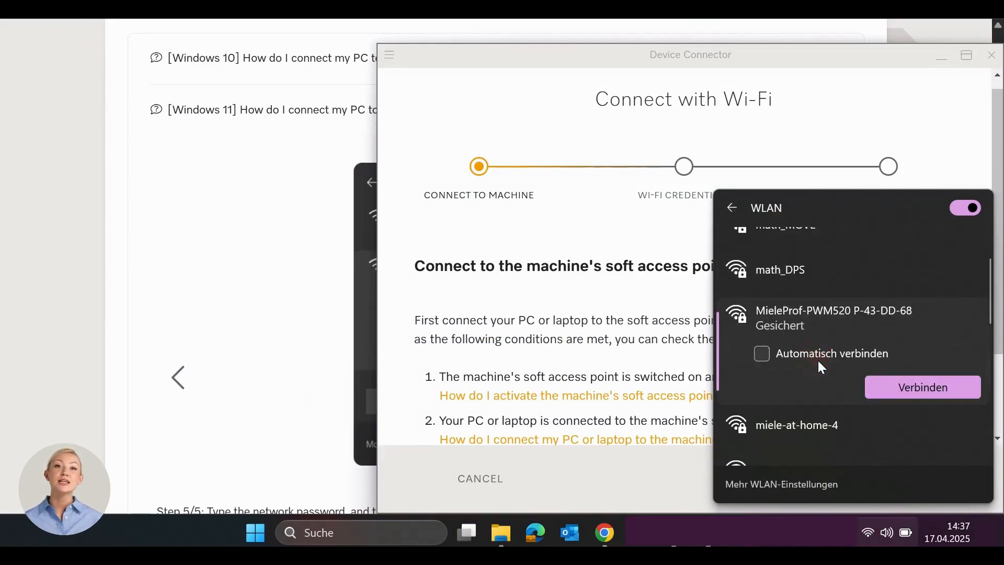
click(910, 386)
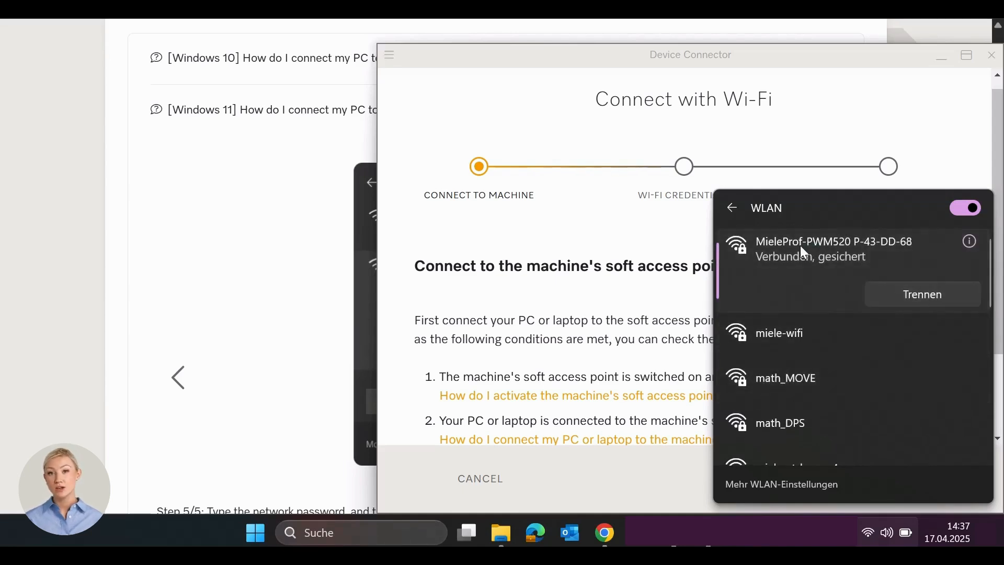
click(635, 66)
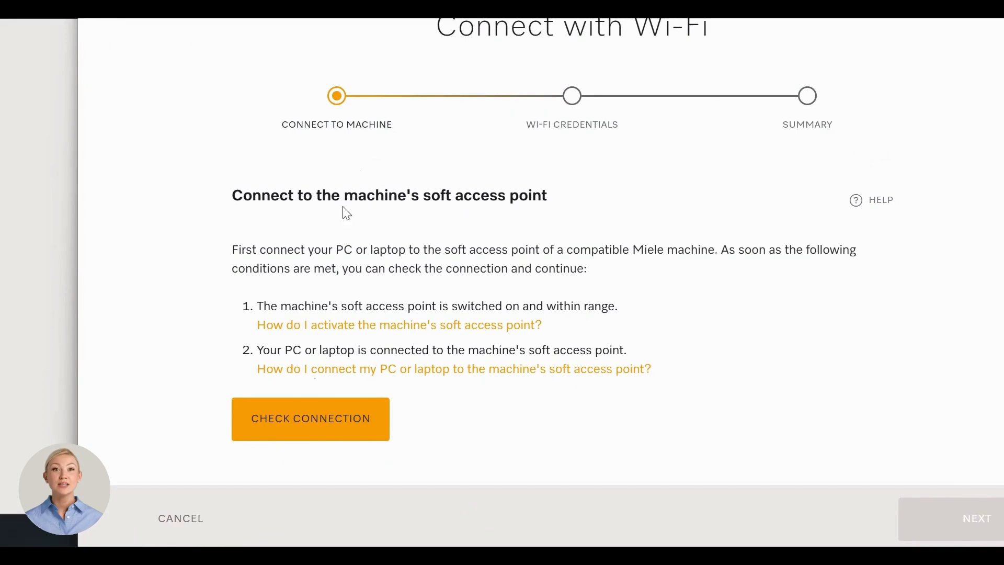
click(310, 410)
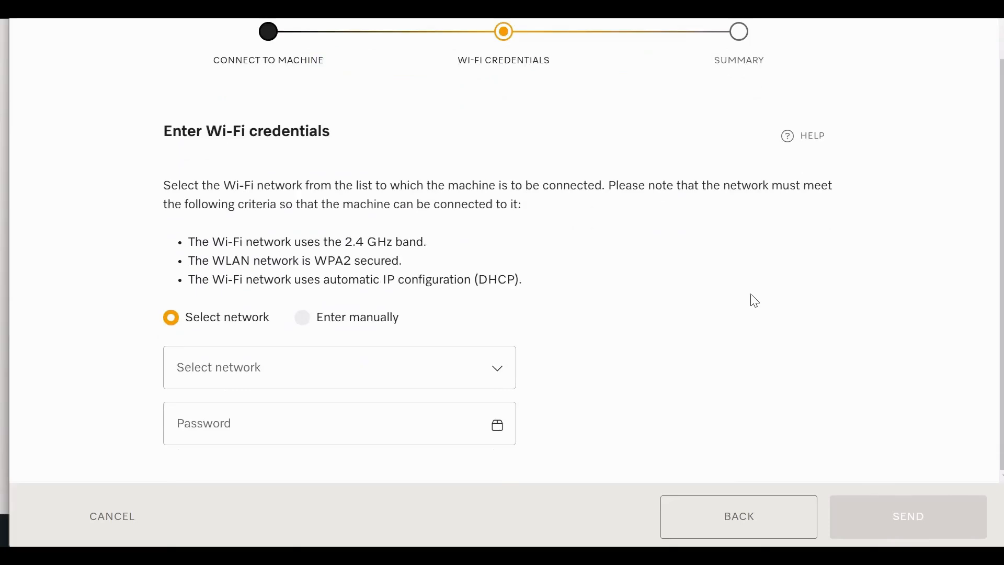
Choose math_MOVE as the machine's Wi-Fi network, enter the Wi-Fi password and send the credentials to the machine.
click(497, 368)
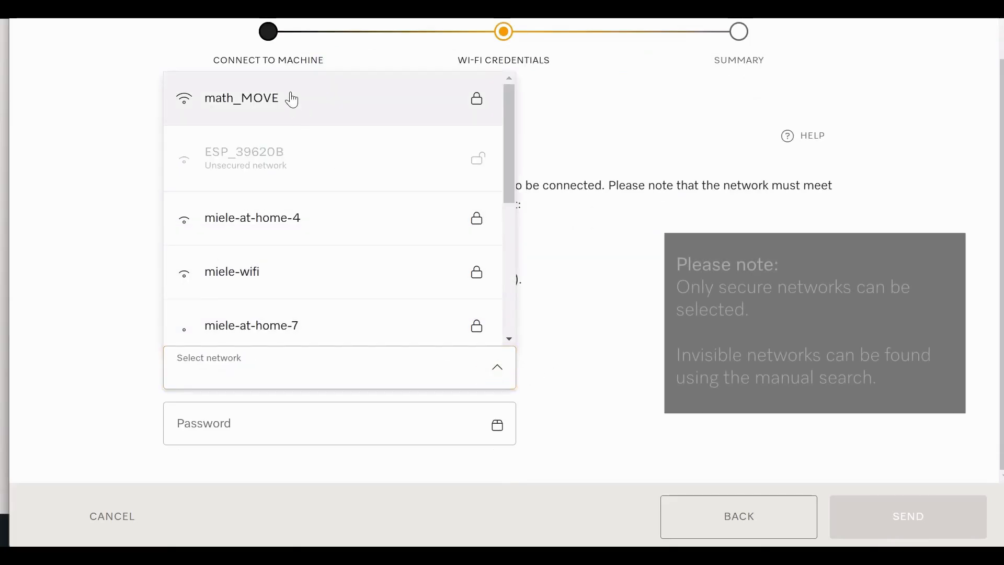
click(291, 94)
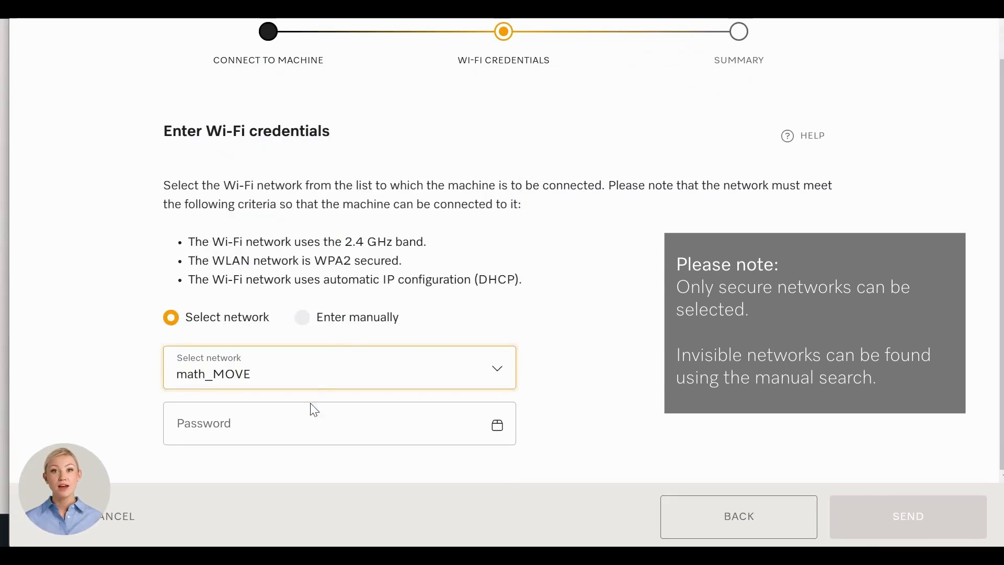
click(294, 429)
text(****)
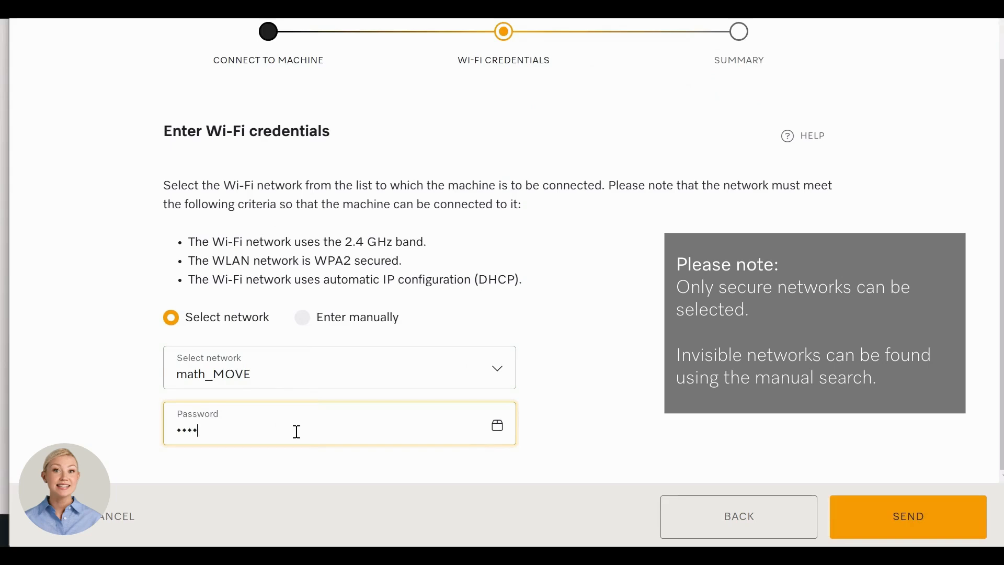
text(**)
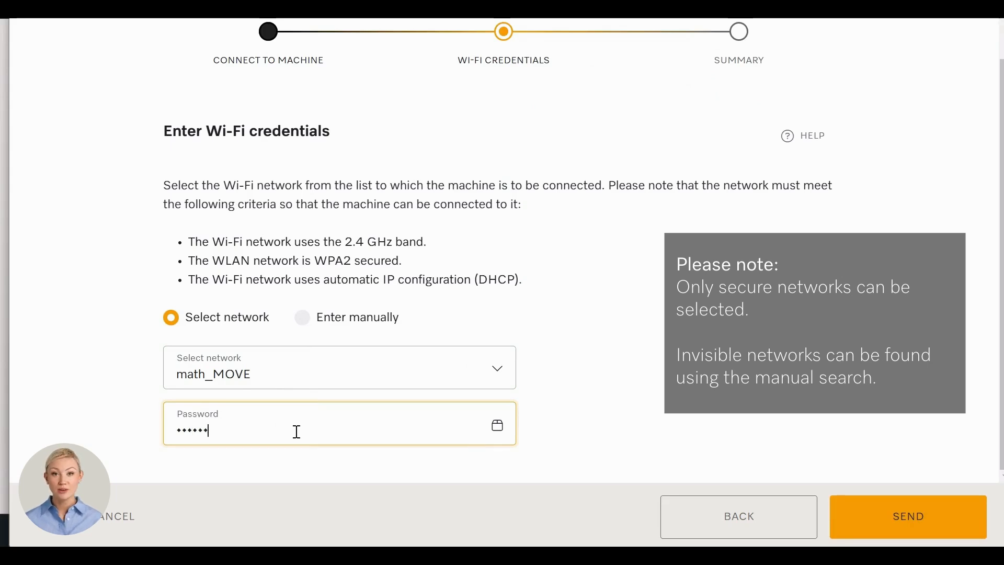
text(*)
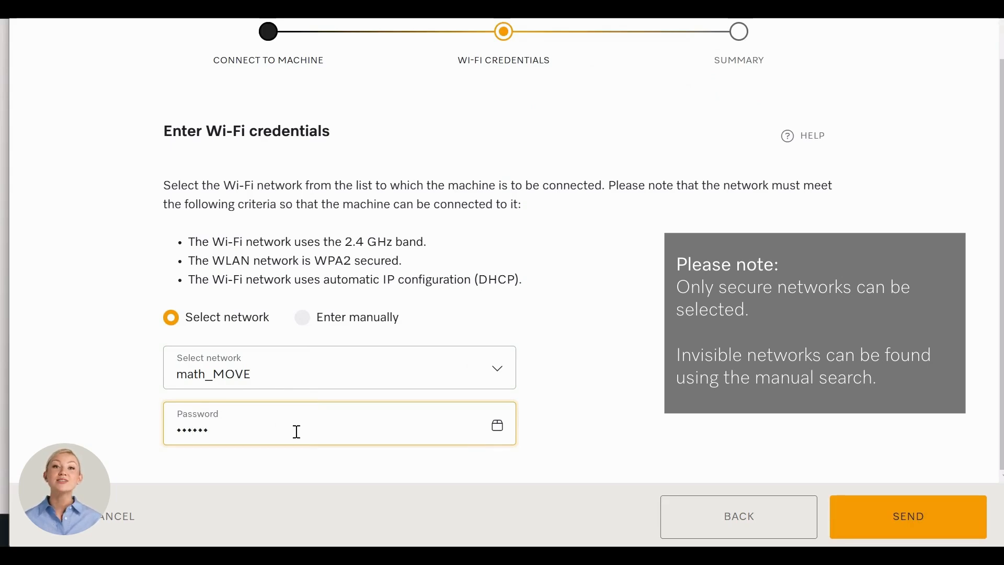
text(***)
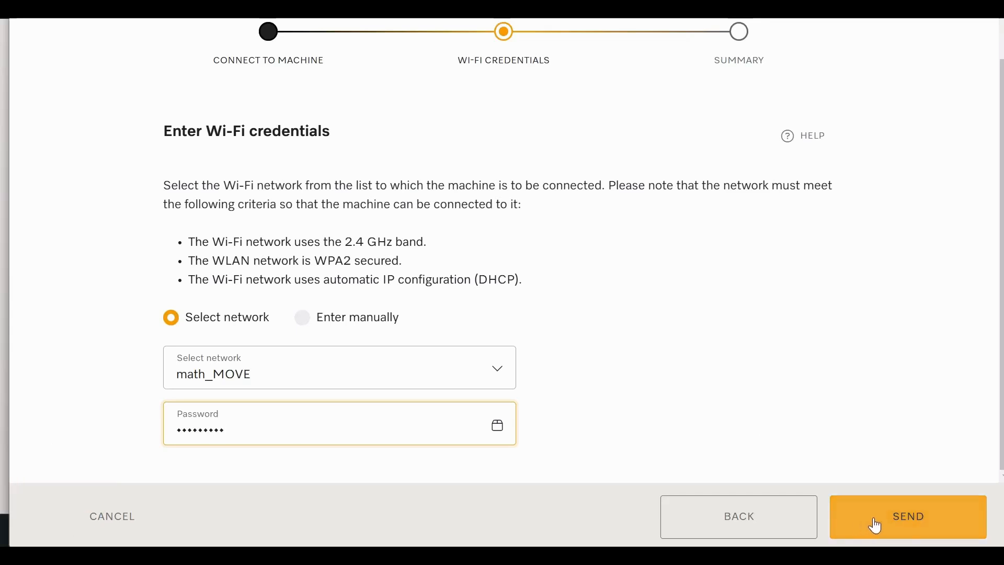
click(875, 523)
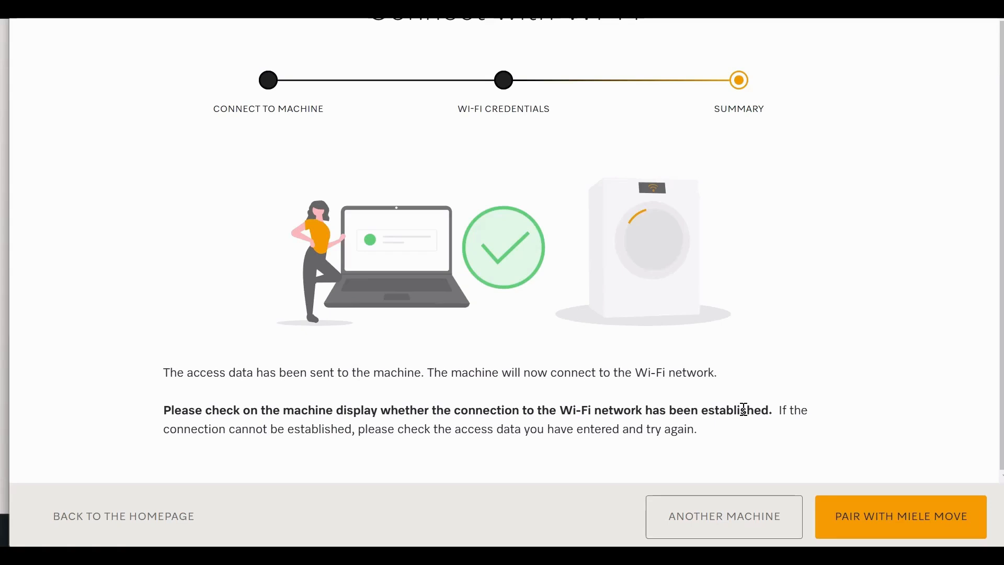
Start pairing the machine with Miele MOVE and read the note about the PC and machine sharing a network.
click(916, 518)
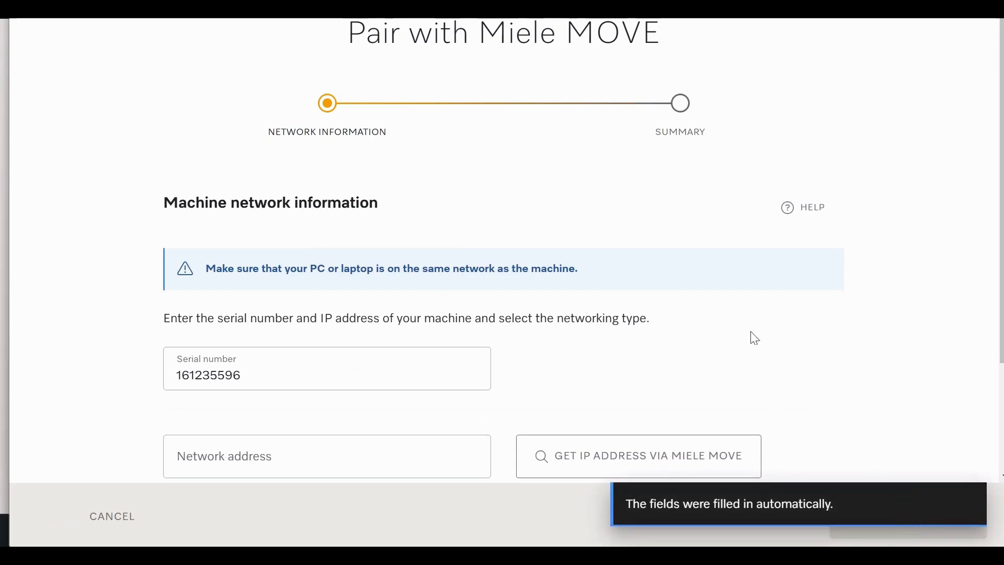
scroll(755, 338, down, 3)
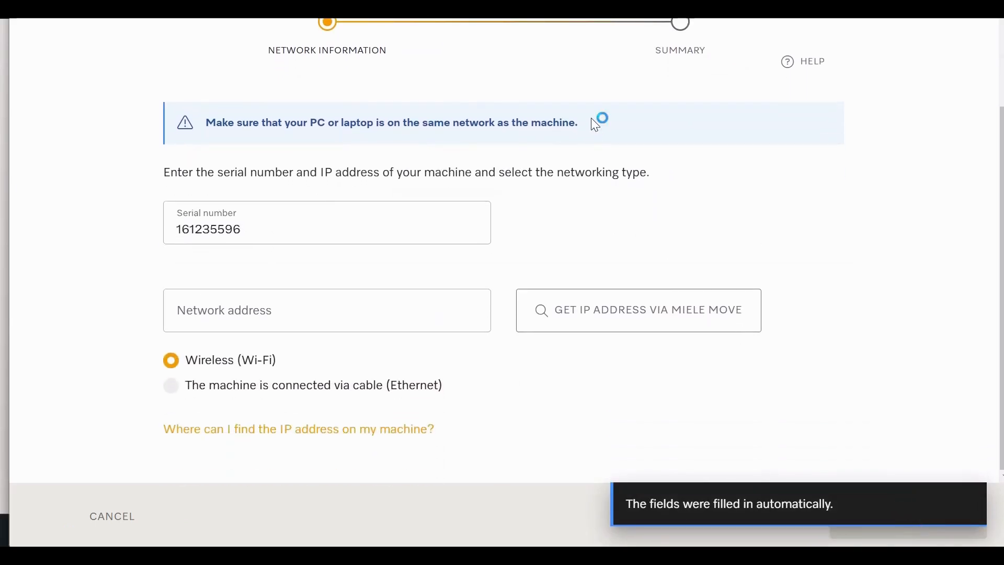
drag(593, 119, 207, 130)
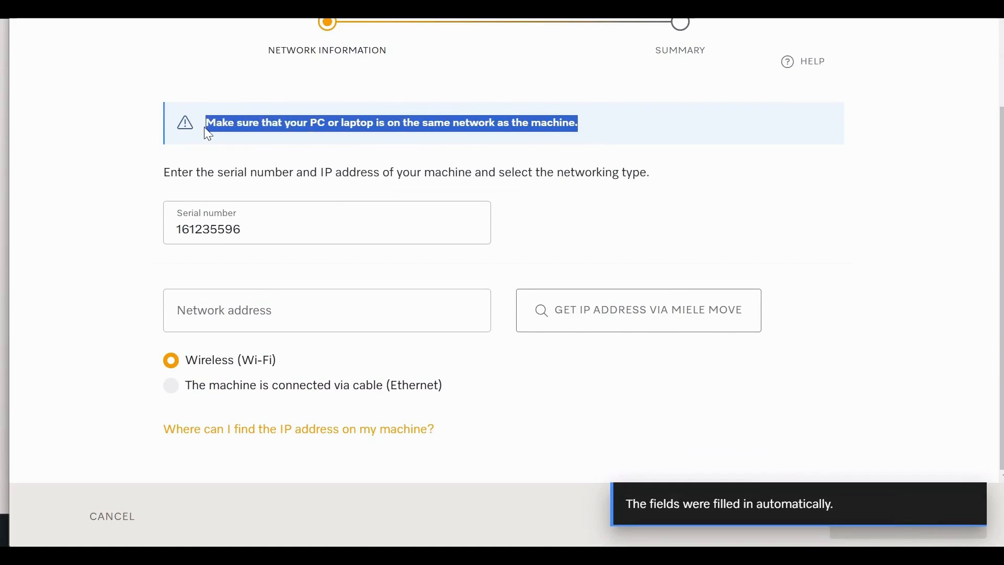
click(216, 155)
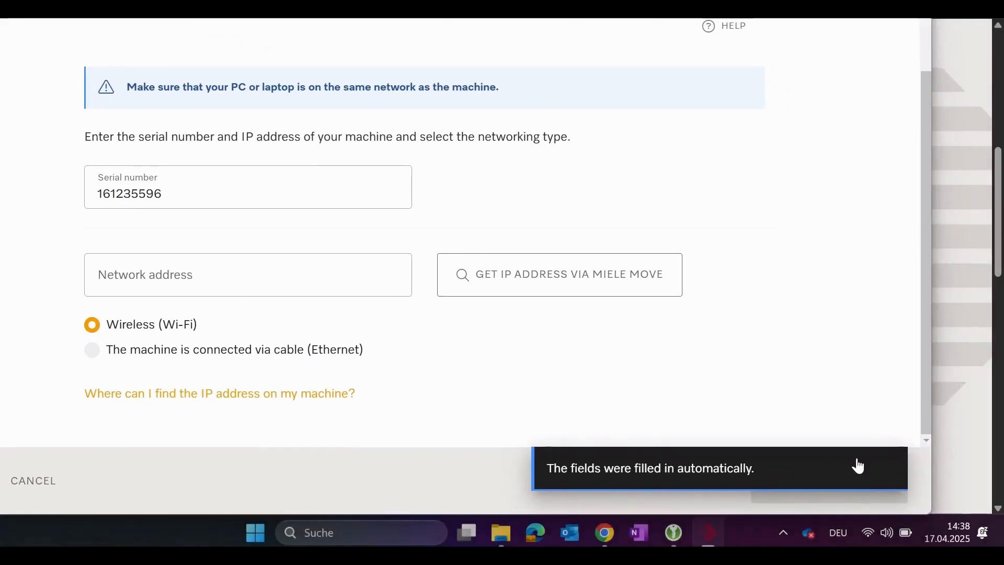
Connect the PC to the math_MOVE Wi-Fi network so it shares the machine's network.
click(868, 532)
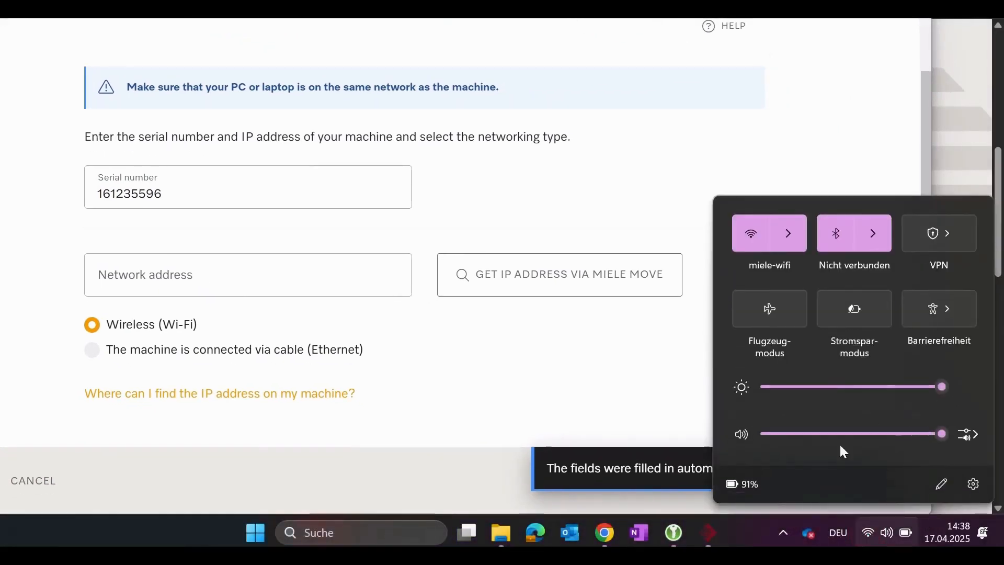
click(790, 241)
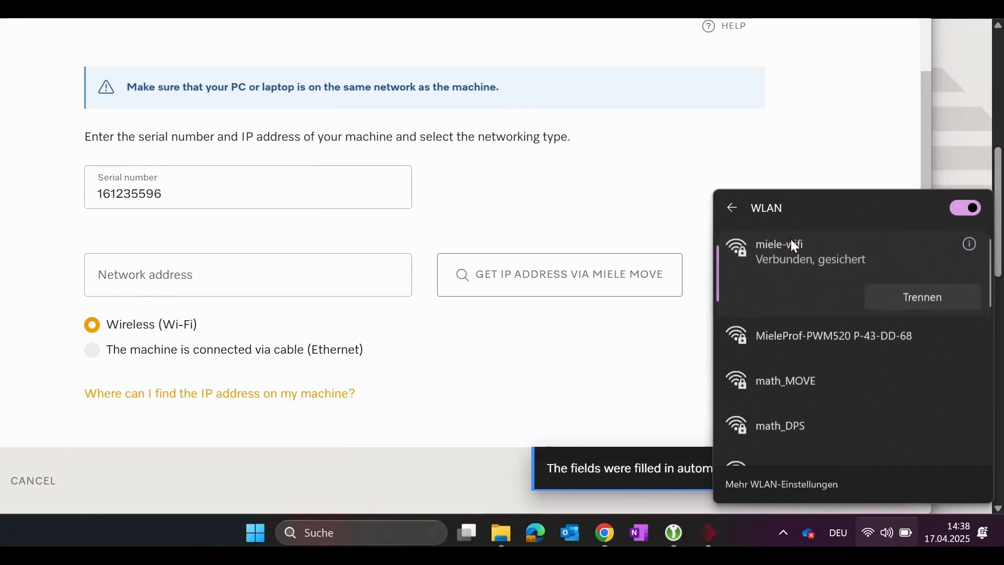
click(788, 376)
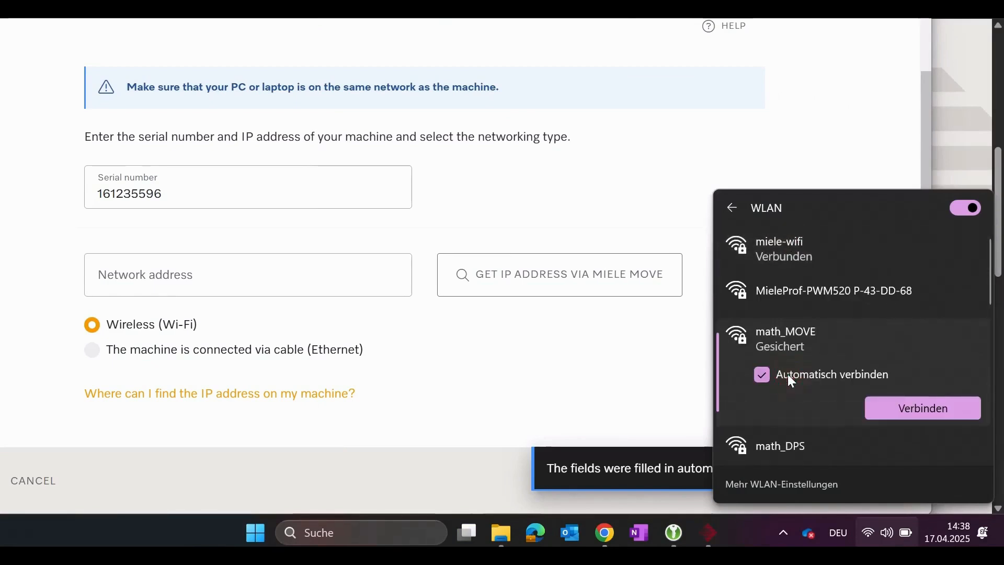
click(900, 406)
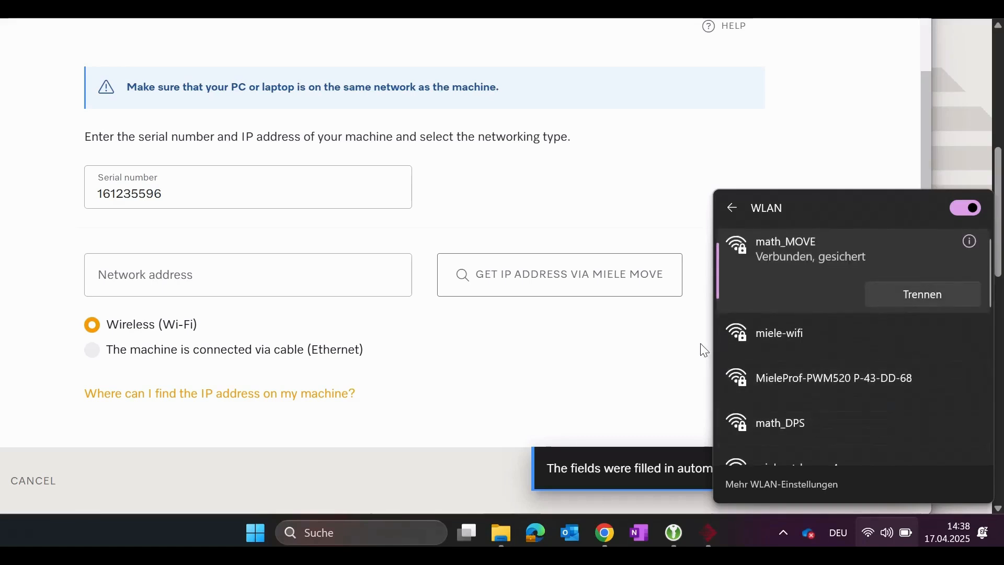
click(615, 310)
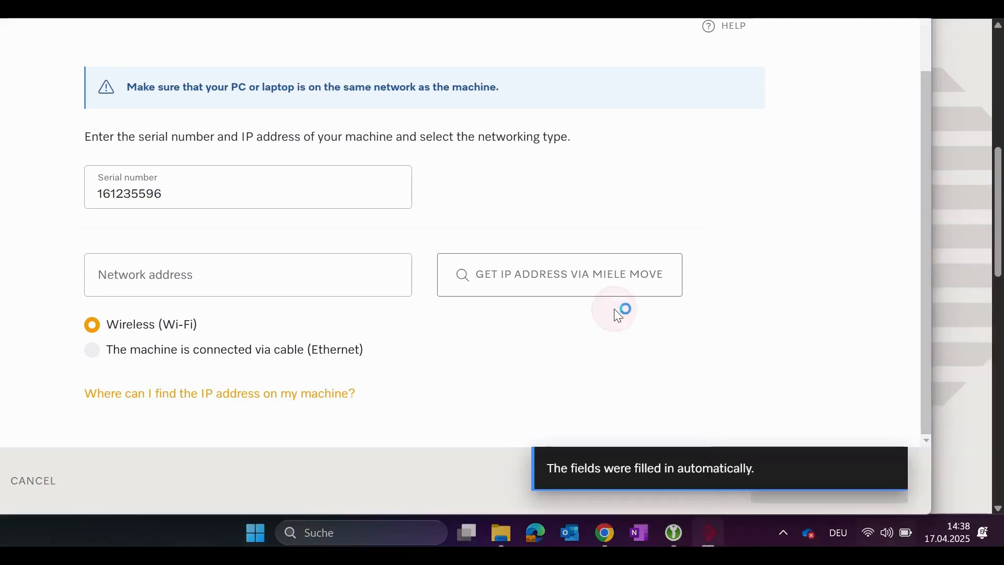
Retrieve the machine's local IP address through Miele MOVE, transfer it to the Device Connector and submit the wireless network information.
click(558, 285)
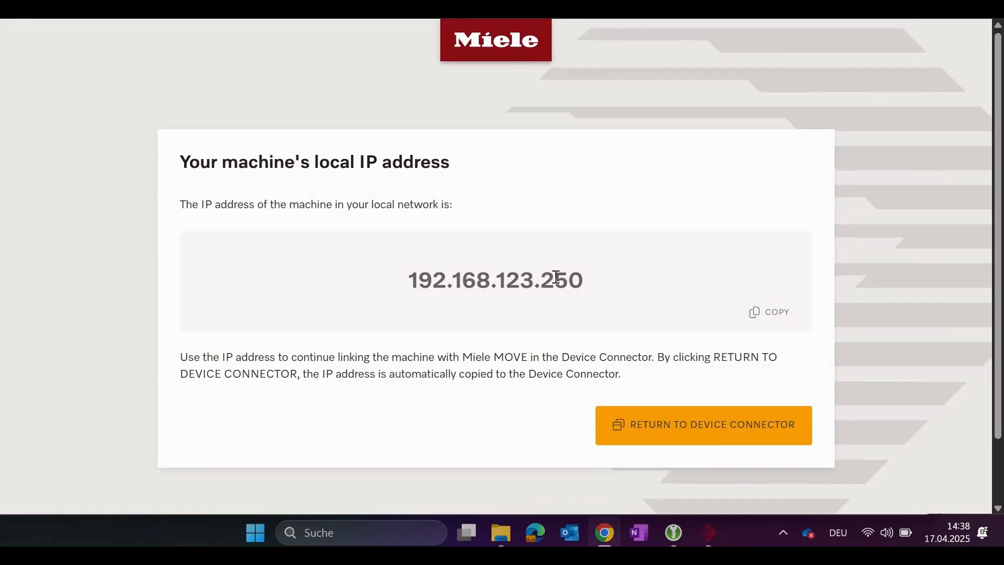
click(712, 428)
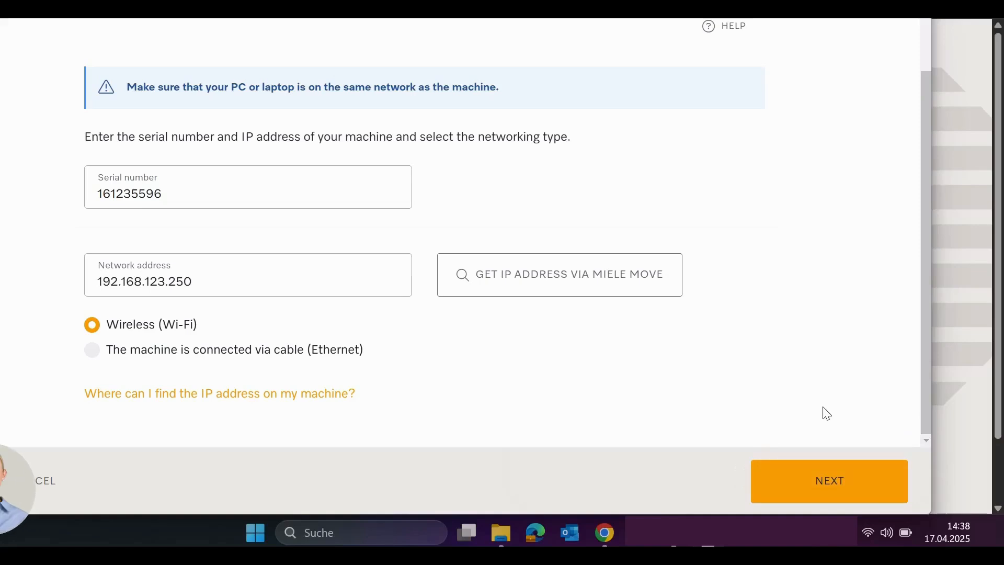
click(830, 492)
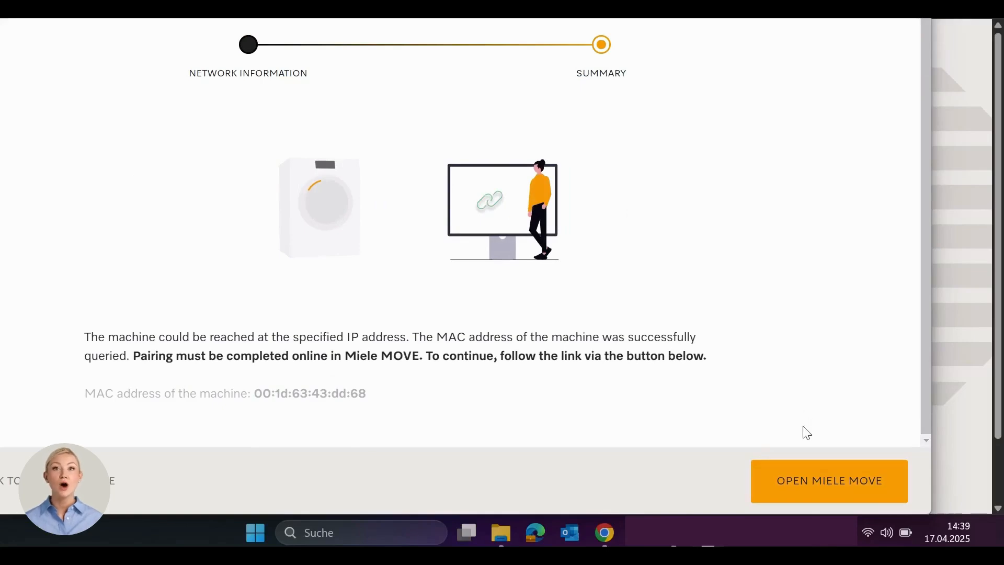
Continue the pairing online in Miele MOVE and set the machine location to Professional Showroom.
click(821, 485)
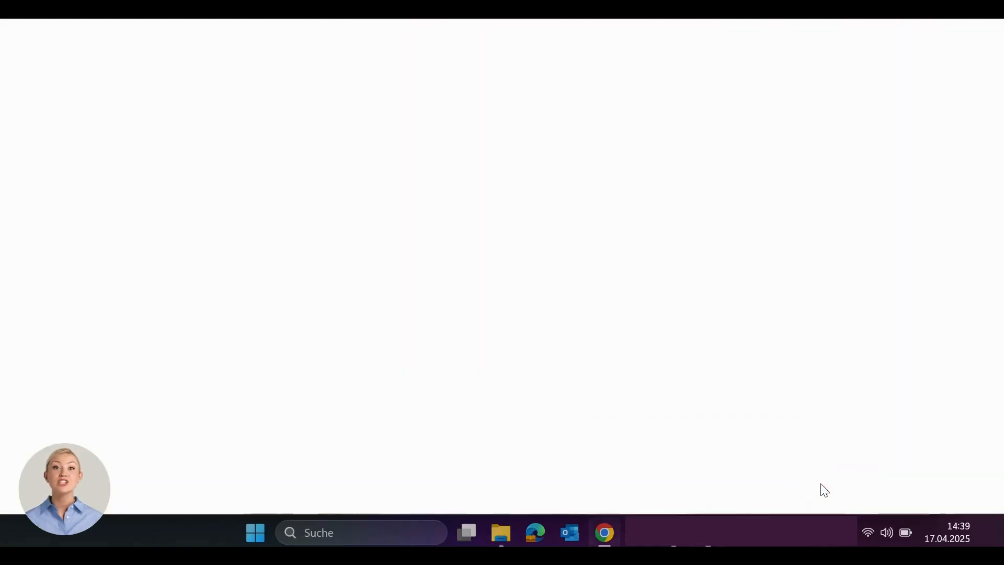
scroll(825, 490, down, 3)
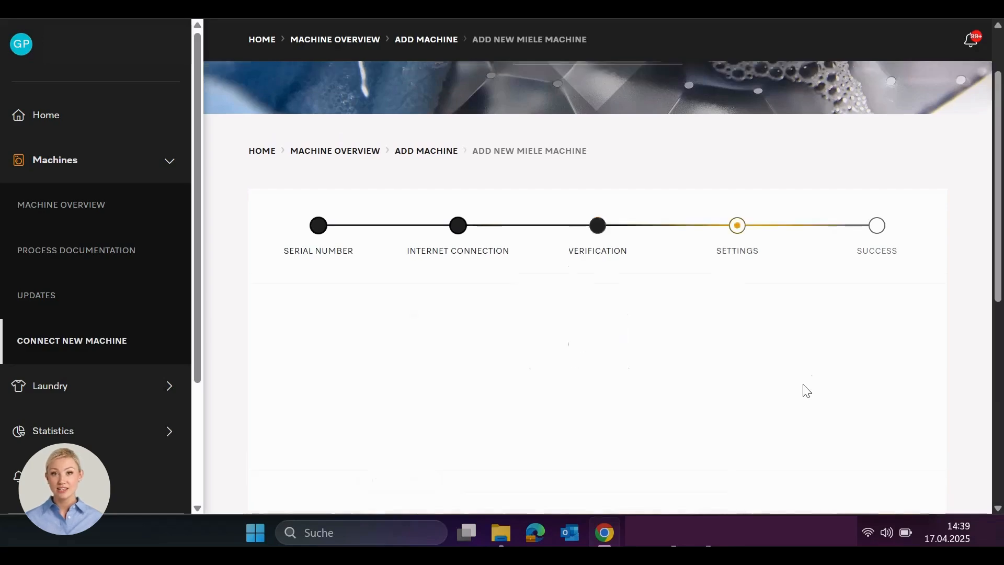
scroll(807, 391, down, 7)
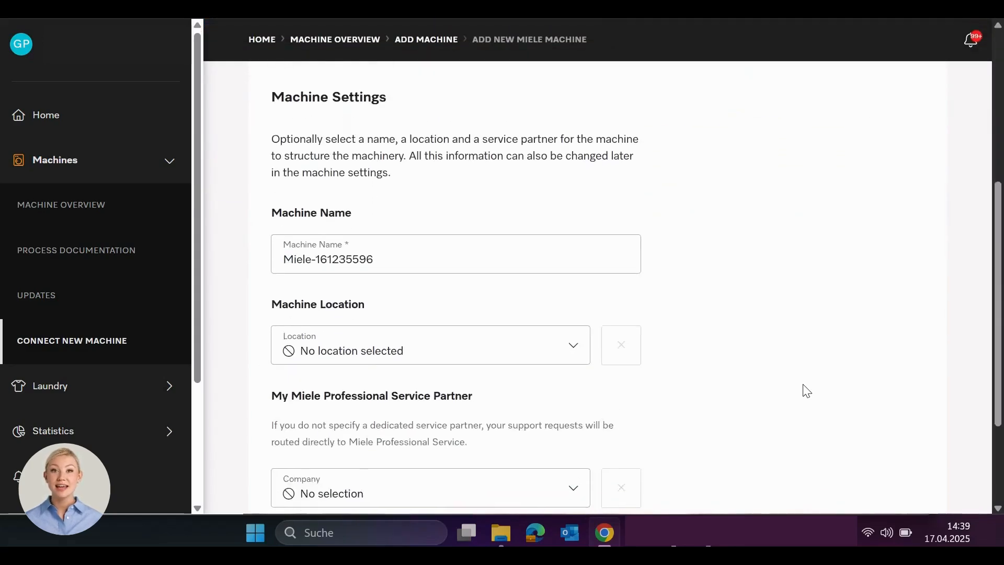
click(575, 275)
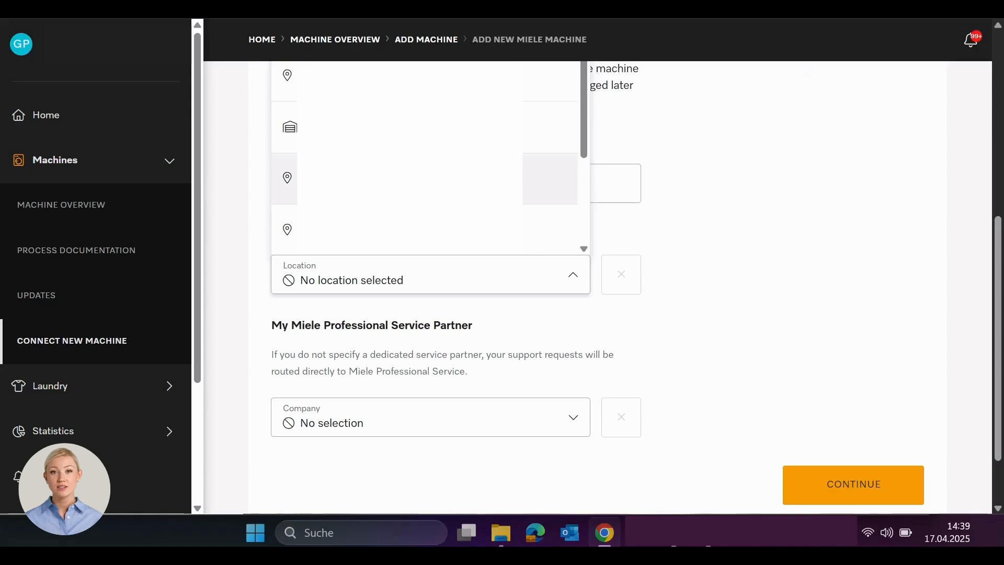
scroll(419, 112, down, 2)
click(433, 180)
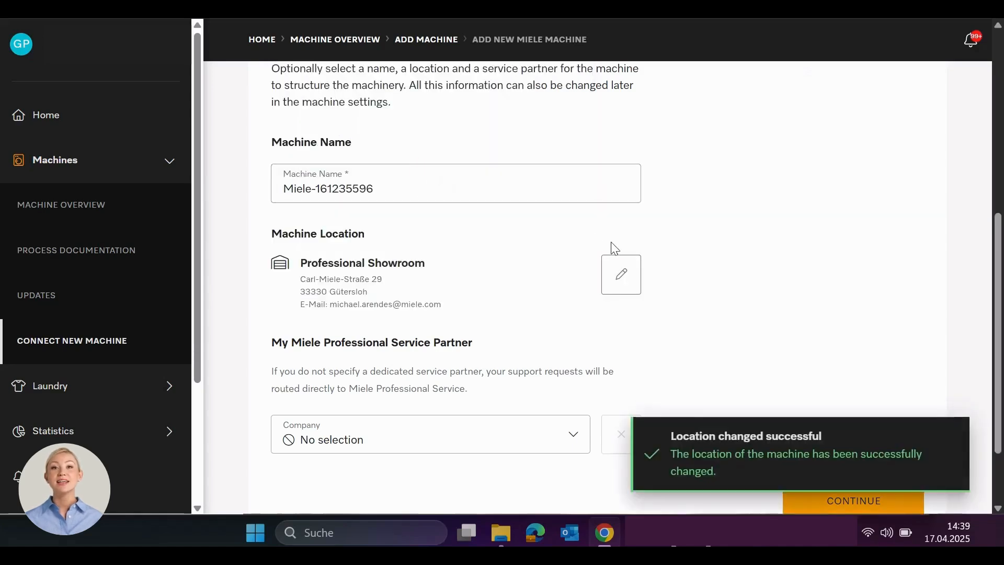
Keep the service partner company at No selection and submit the machine settings.
scroll(751, 268, down, 2)
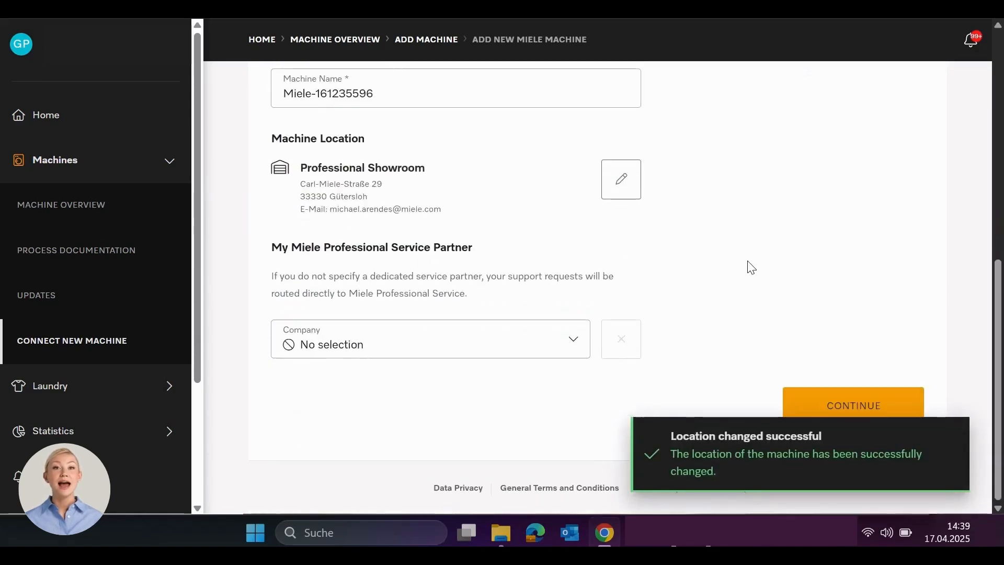
click(587, 347)
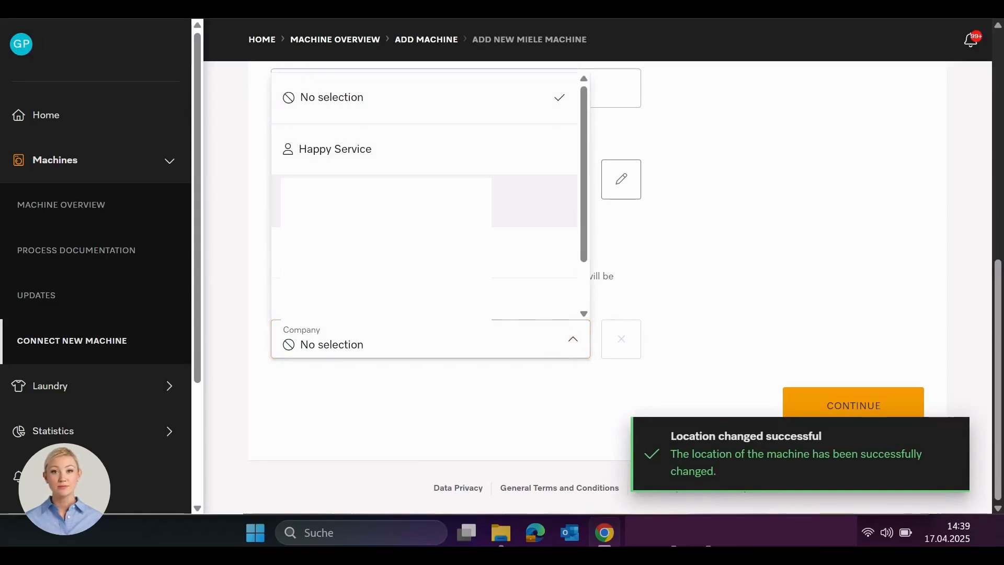
click(441, 103)
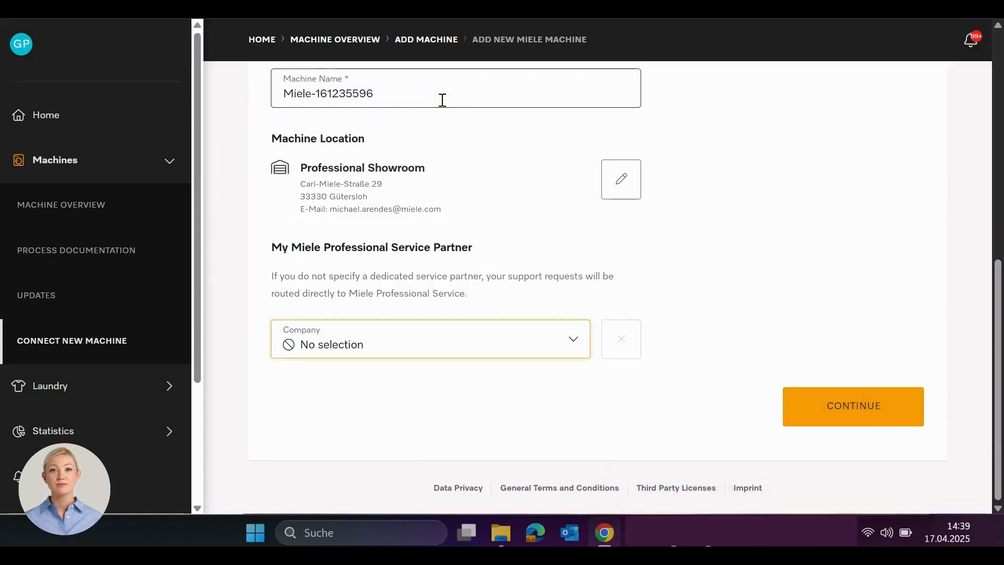
click(858, 421)
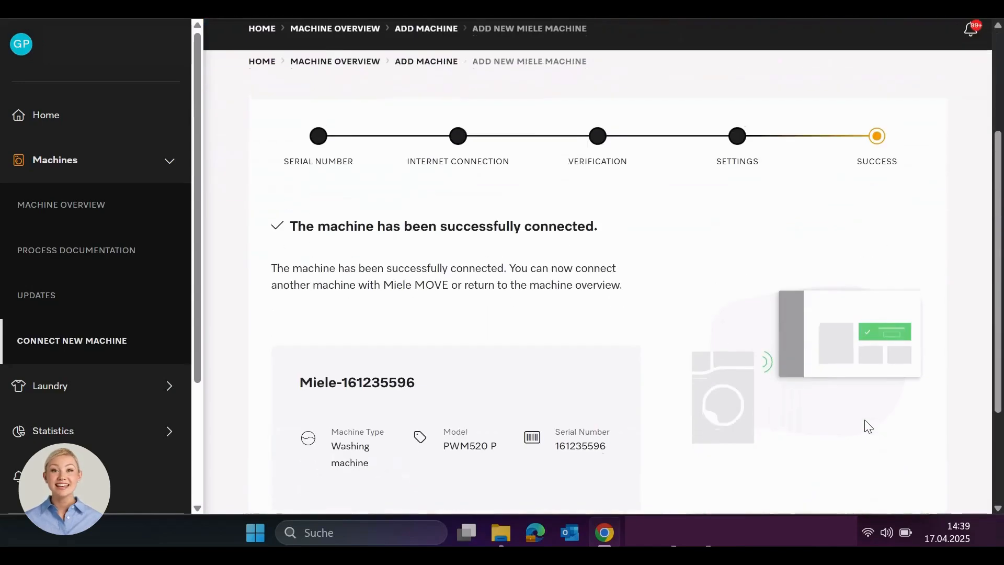
Finish the connection wizard and locate the new PWM520 P under Professional Showroom in the machine overview.
scroll(869, 425, down, 3)
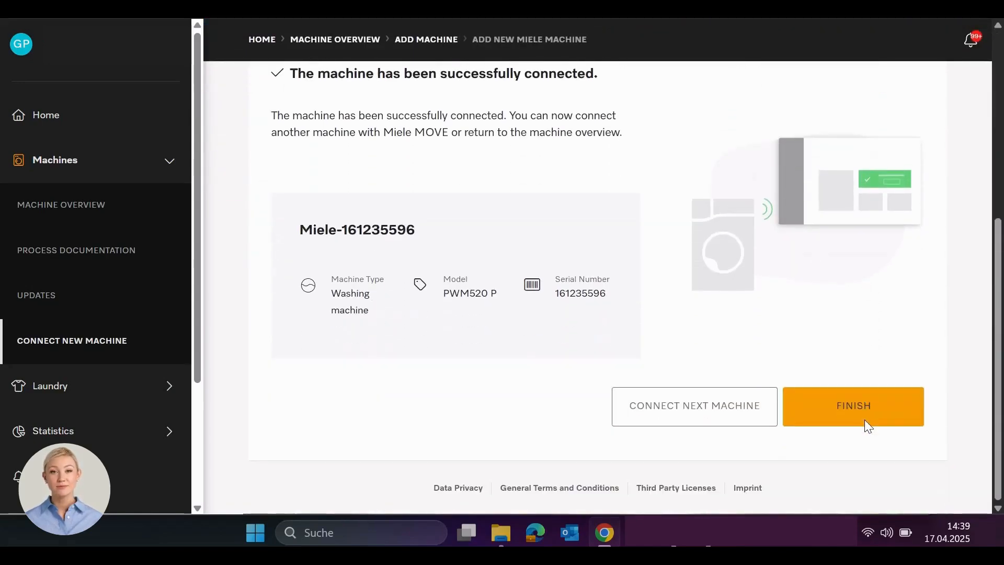
click(864, 413)
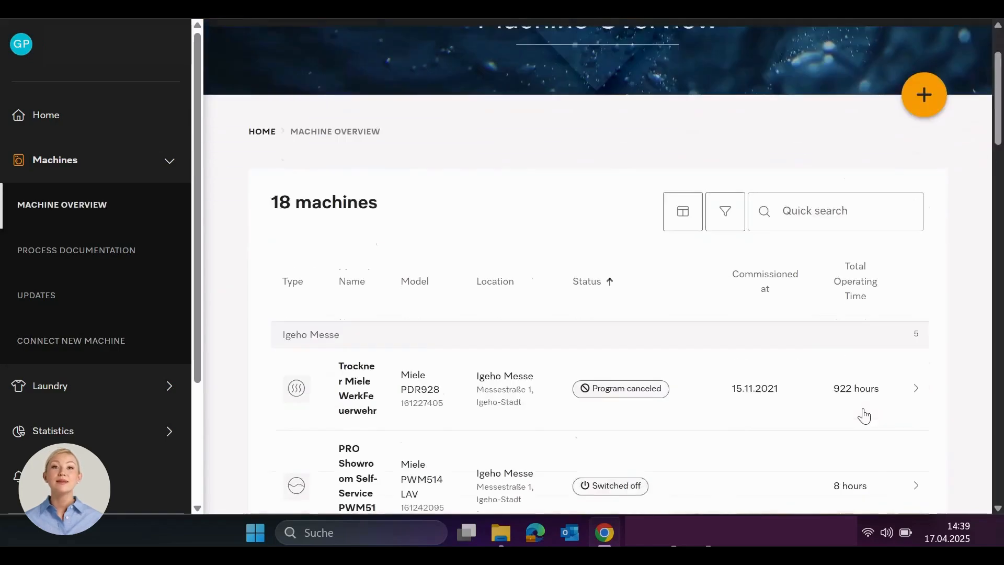
scroll(621, 352, down, 8)
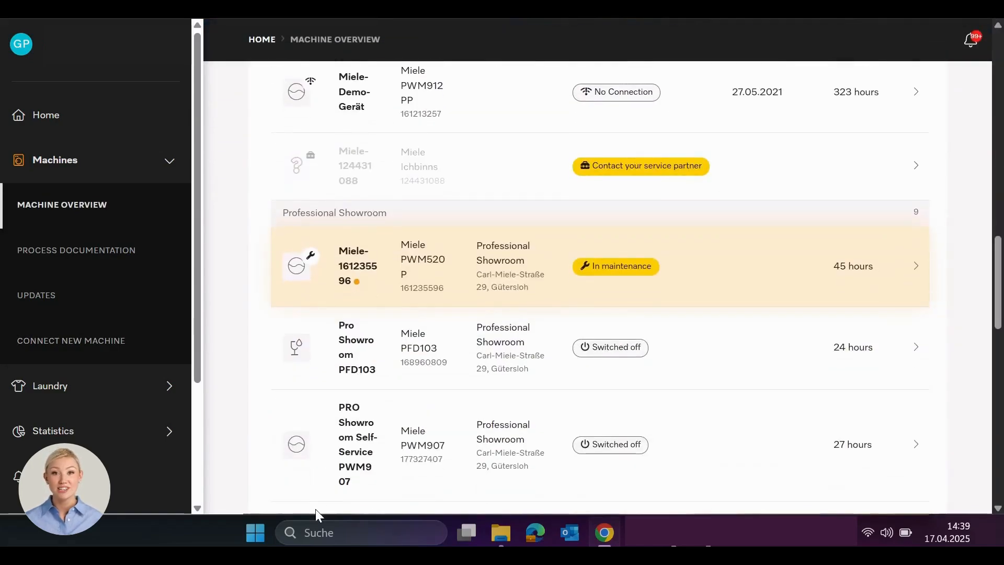